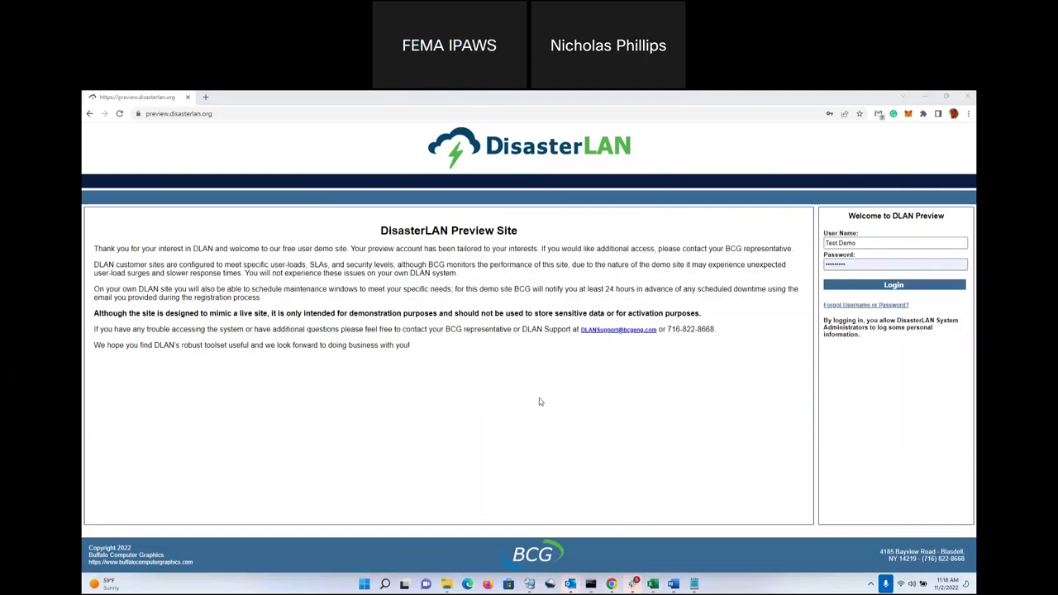
- Log in to the DLAN preview site and continue with the IPAWS Test Lab incident and FEMA IPAWS Lab role
{"action": "left_click", "coordinate": [883, 289]}
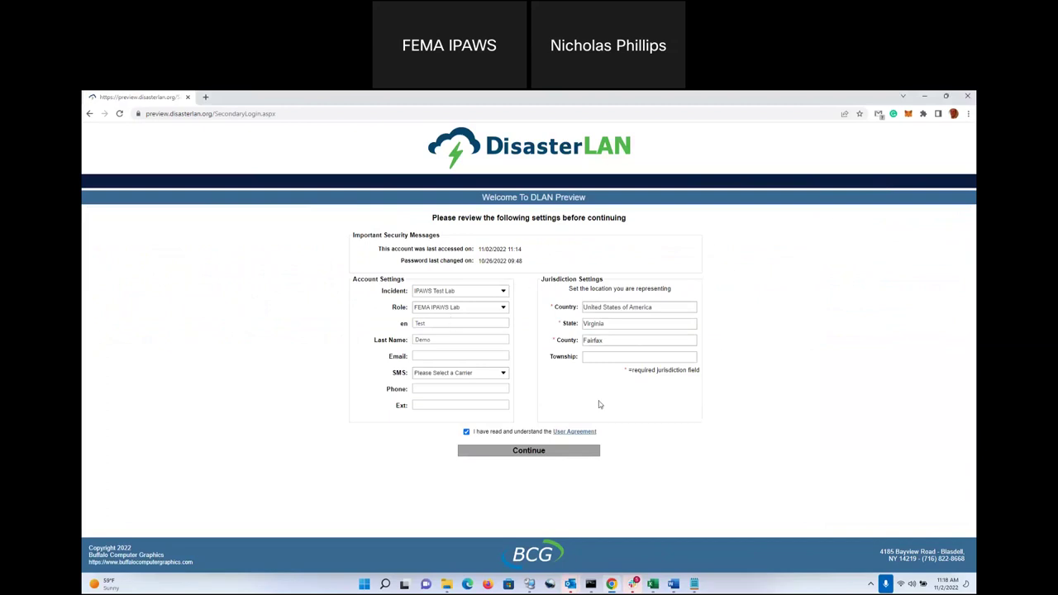
{"action": "left_click", "coordinate": [526, 453]}
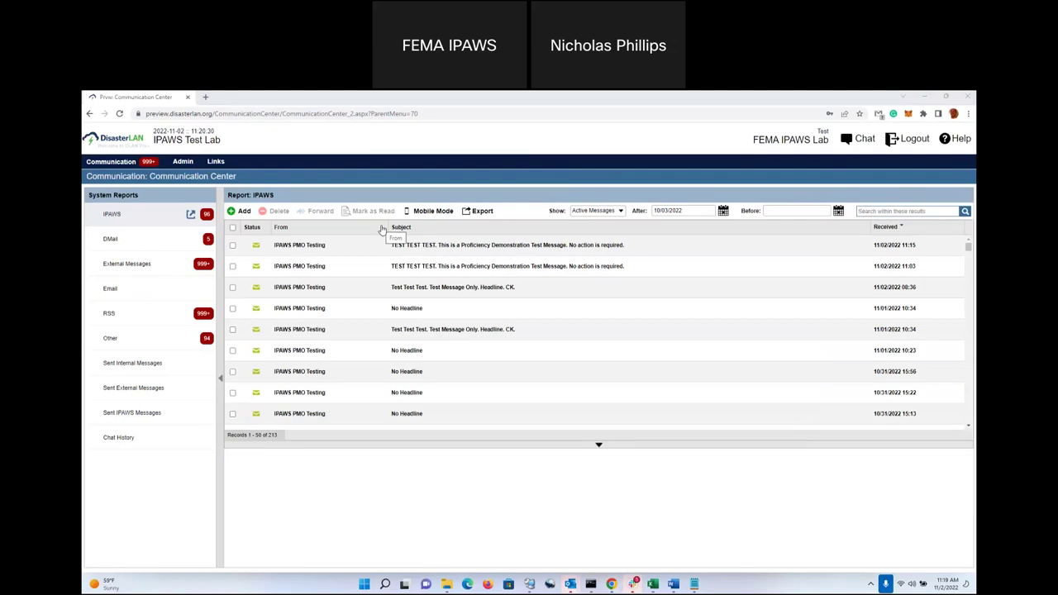
- Open the IPAWS Interface settings in the Communication Center administration to view the configured COGs
{"action": "mouse_move", "coordinate": [183, 165]}
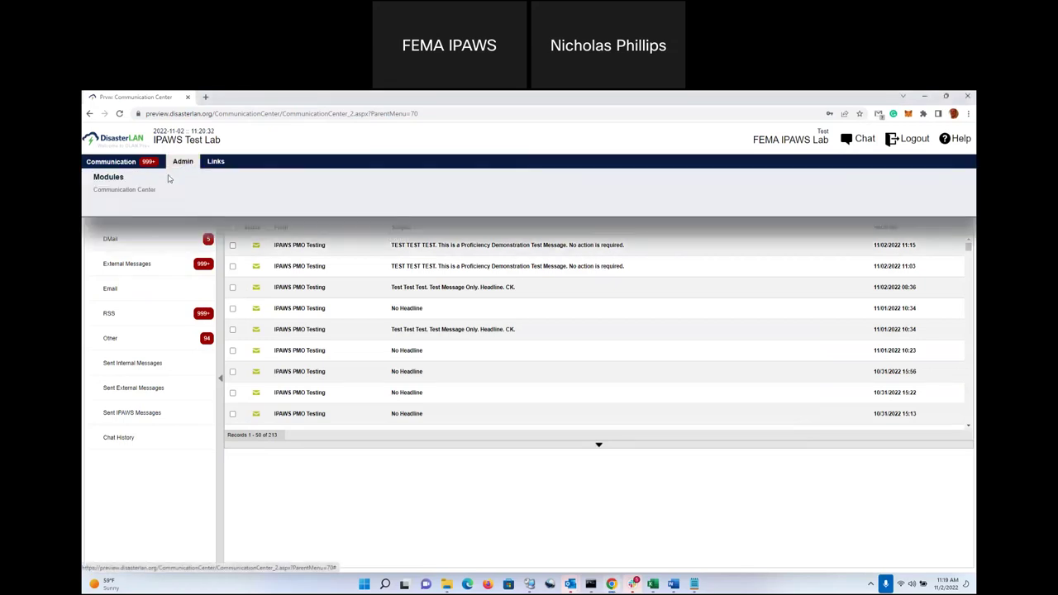
{"action": "left_click", "coordinate": [141, 192]}
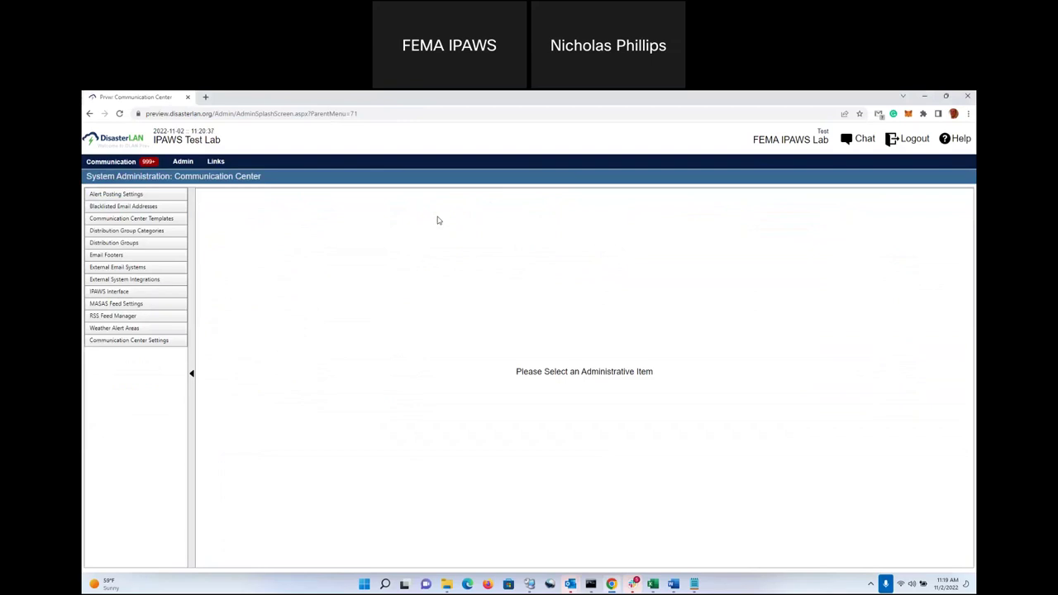
{"action": "left_click", "coordinate": [122, 291]}
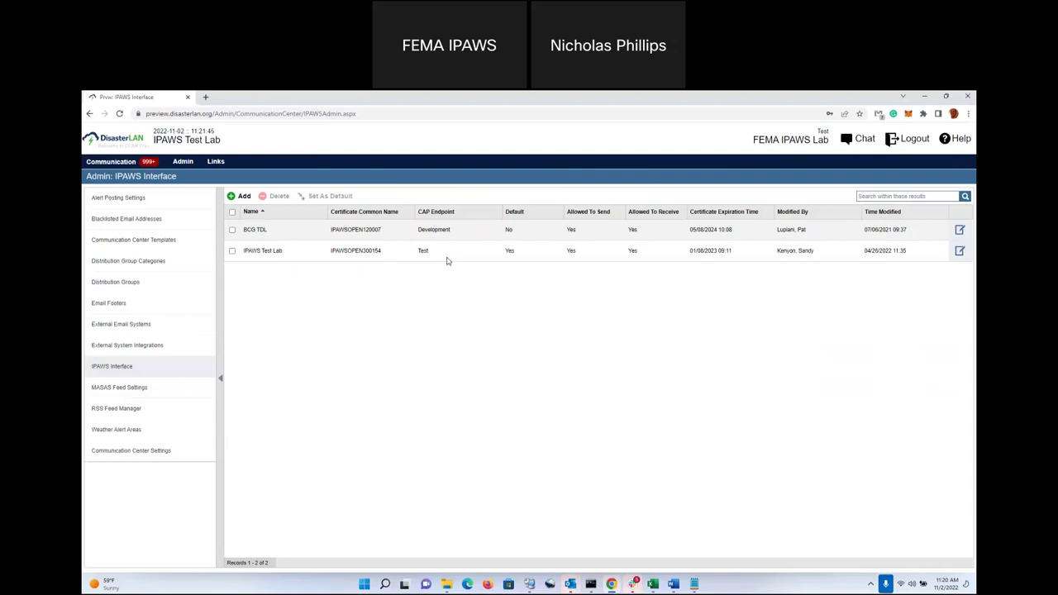
{"action": "left_click", "coordinate": [237, 196]}
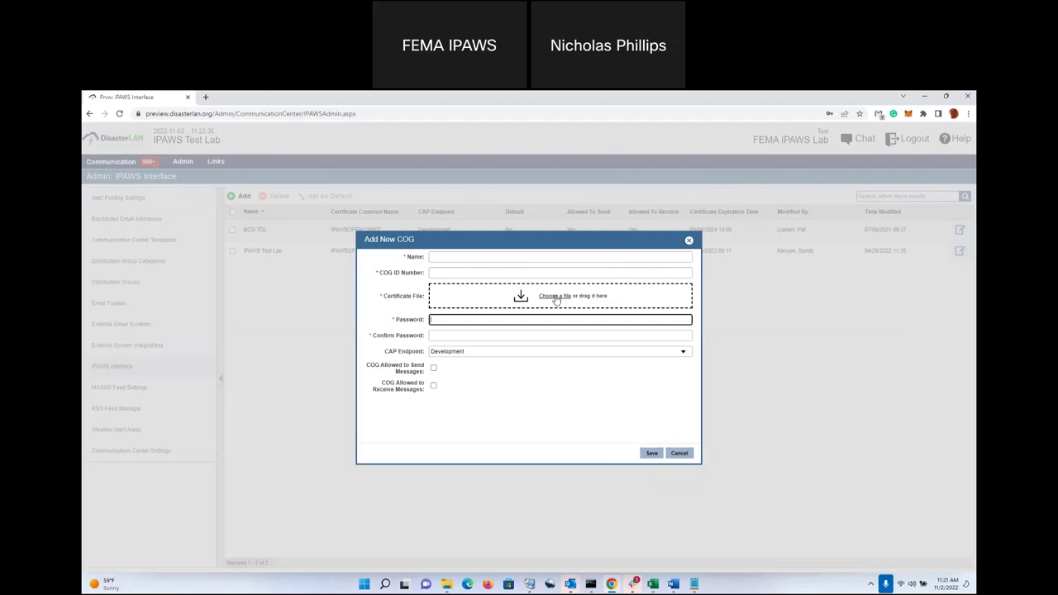
{"action": "left_click", "coordinate": [461, 353]}
{"action": "left_click", "coordinate": [454, 370]}
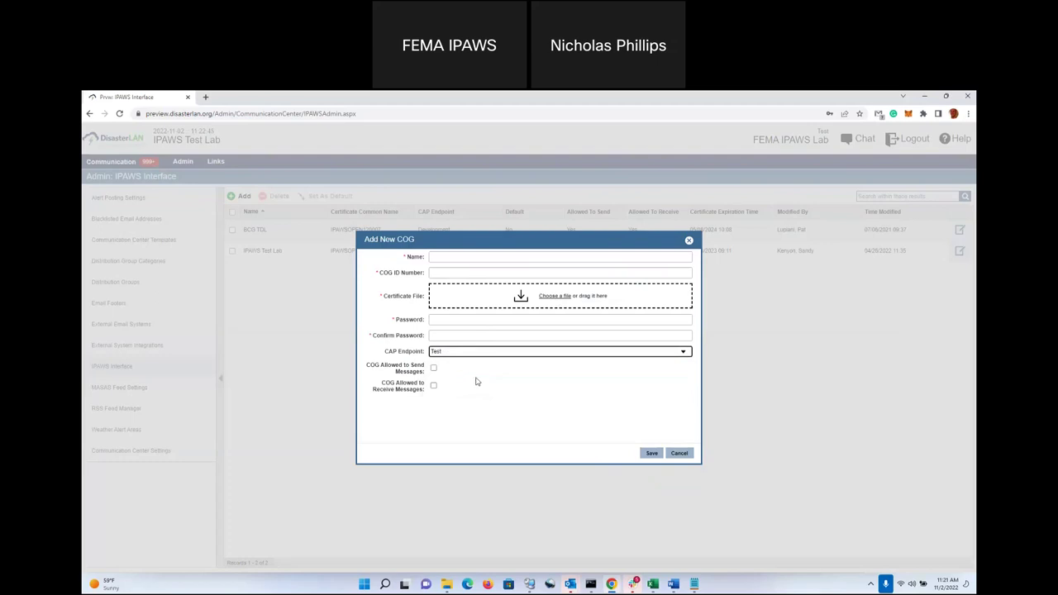
{"action": "left_click", "coordinate": [678, 455]}
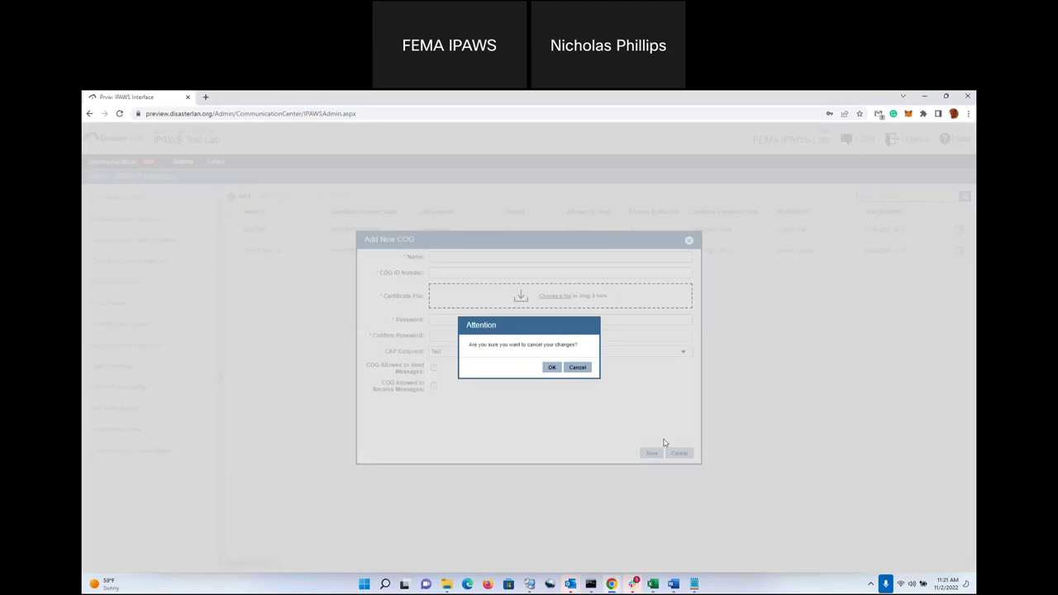
{"action": "left_click", "coordinate": [549, 368]}
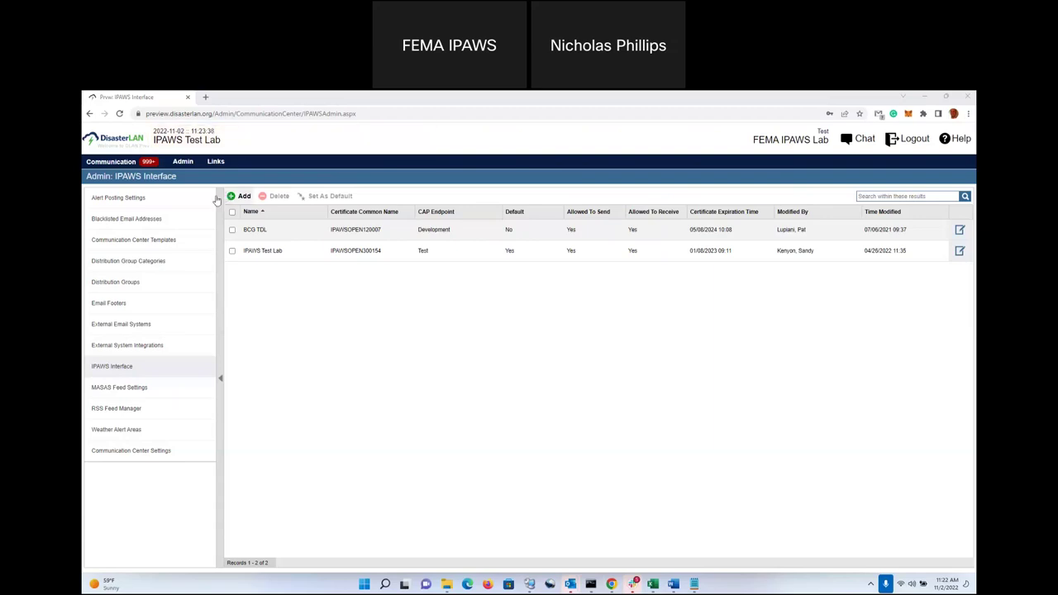
- Review the IPAWS EAS Proficiency Test message template in the Communication Center templates and close it without changes
{"action": "left_click", "coordinate": [169, 240]}
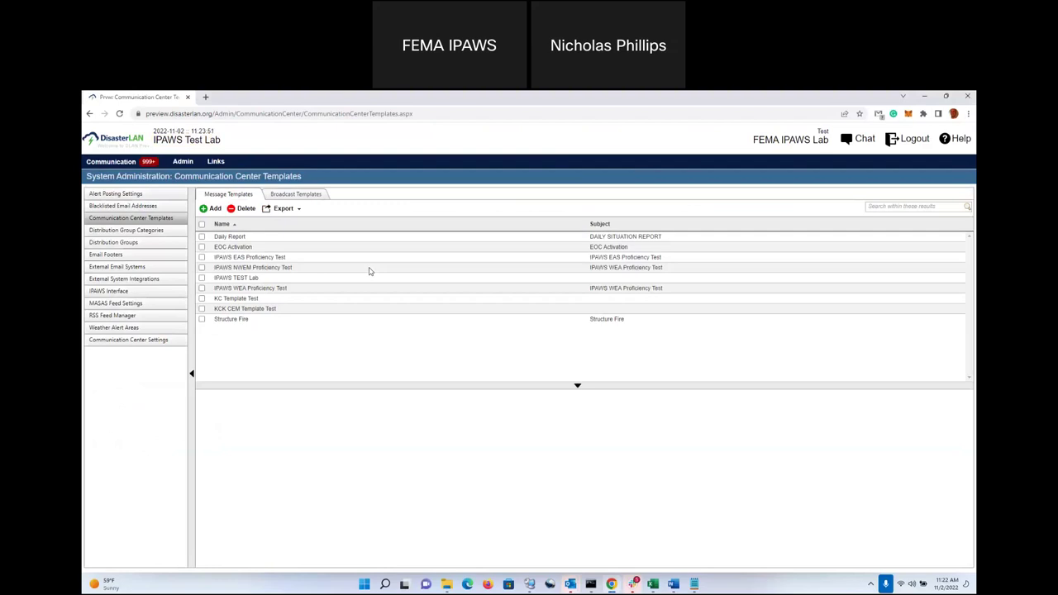
{"action": "left_click", "coordinate": [315, 259]}
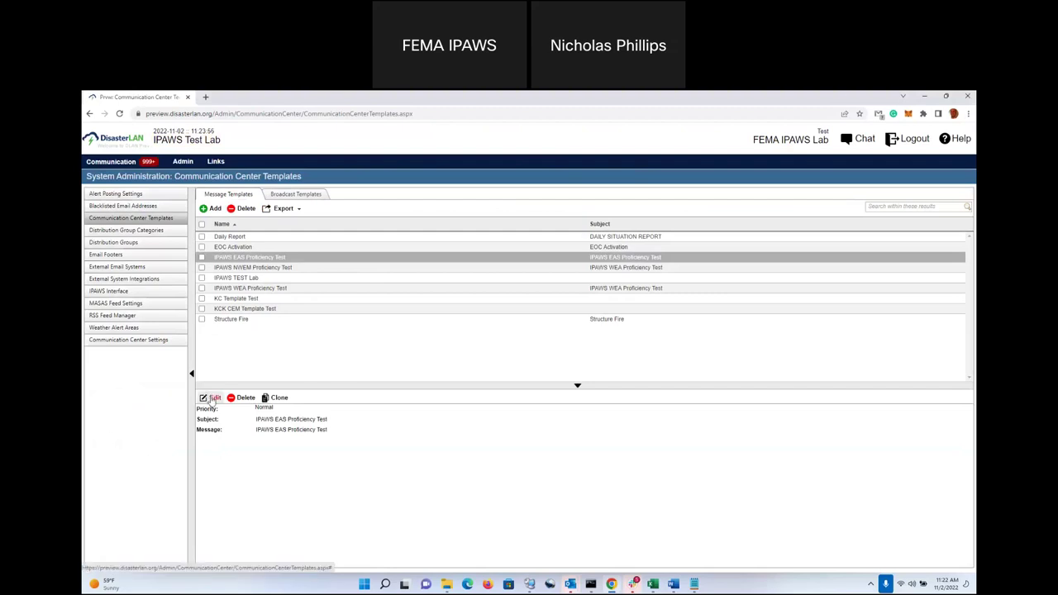
{"action": "left_click", "coordinate": [210, 397]}
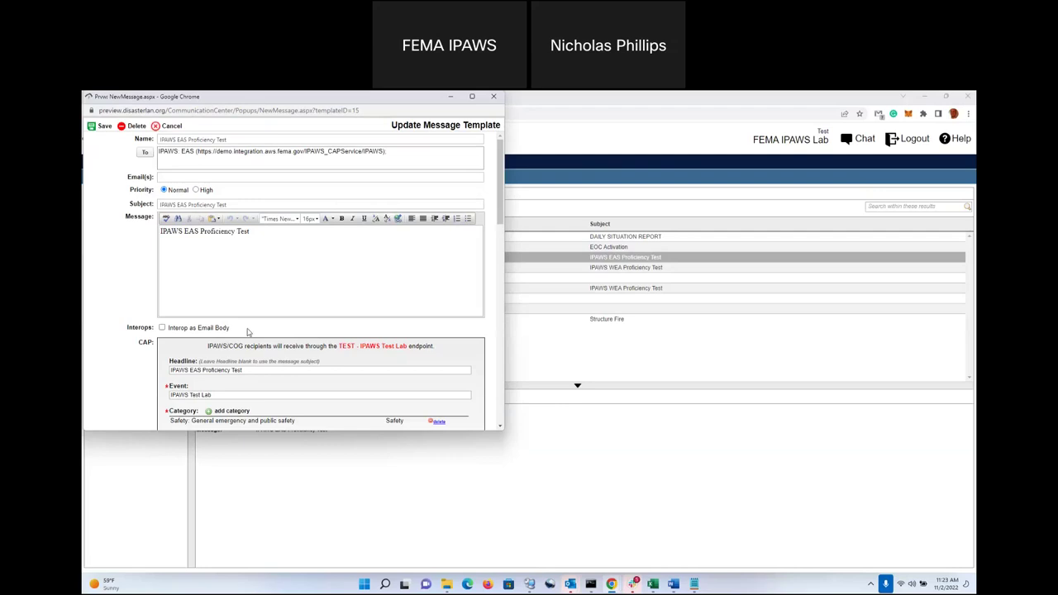
{"action": "left_click", "coordinate": [171, 125]}
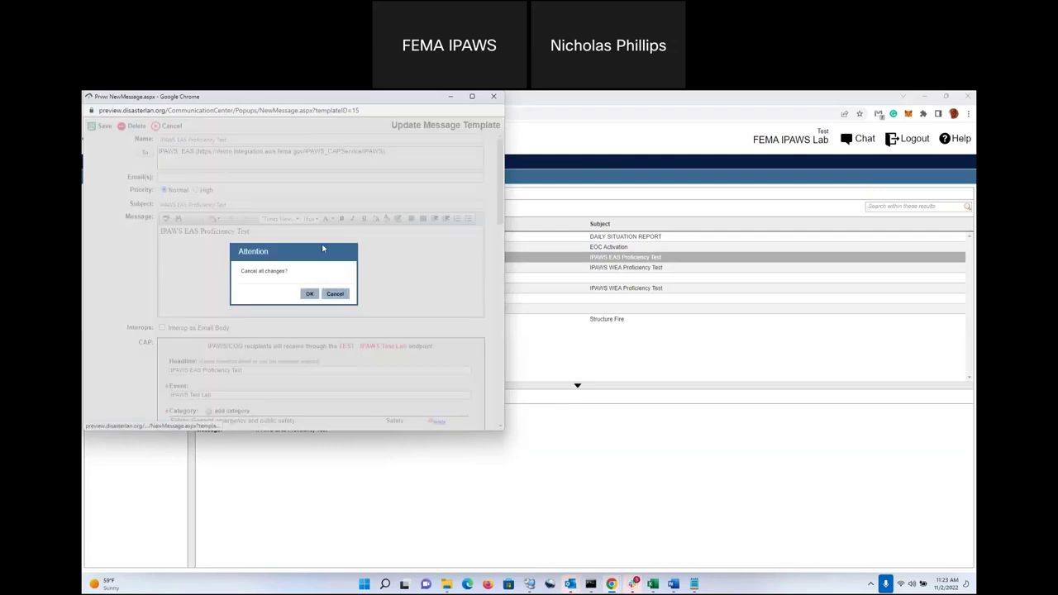
{"action": "left_click", "coordinate": [309, 294]}
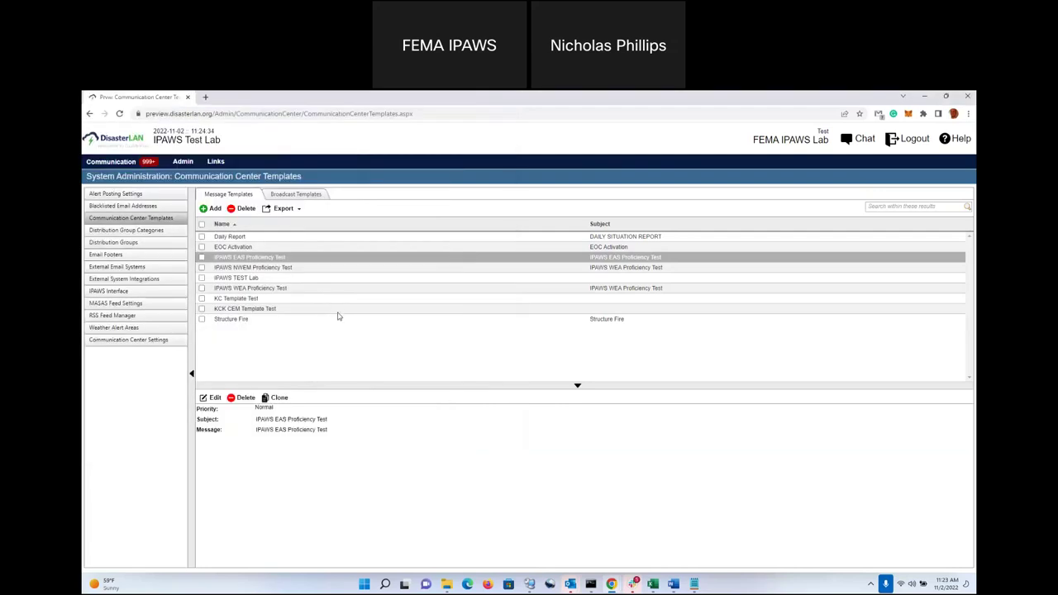
- Create a new Communication Center message as an external alert addressed to the IPAWS Test Lab WEA 2.0, EAS and NWEM channels
{"action": "left_click", "coordinate": [119, 145]}
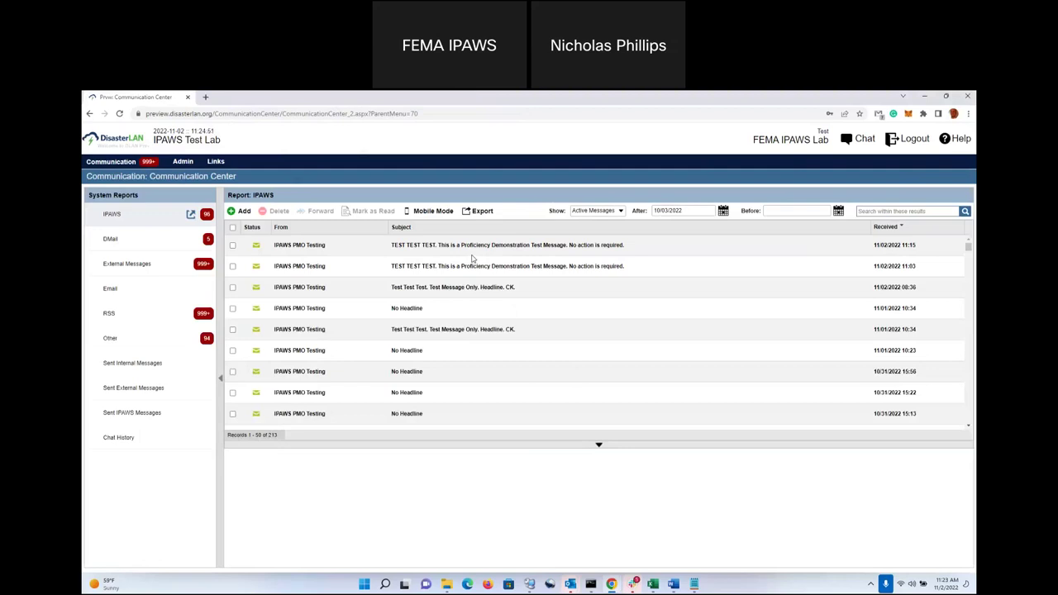
{"action": "left_click", "coordinate": [242, 211]}
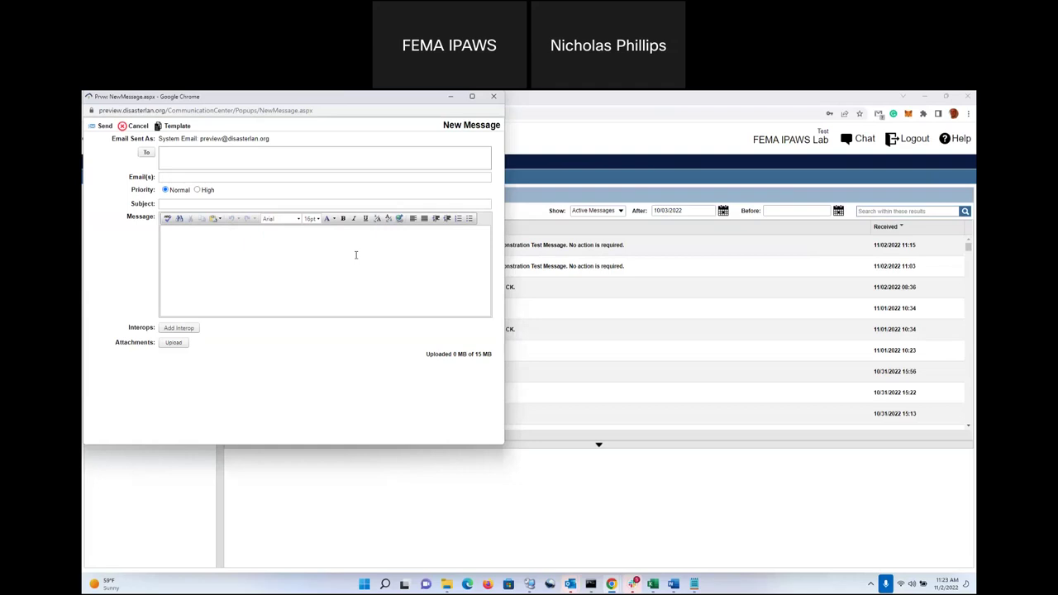
{"action": "left_click", "coordinate": [226, 160]}
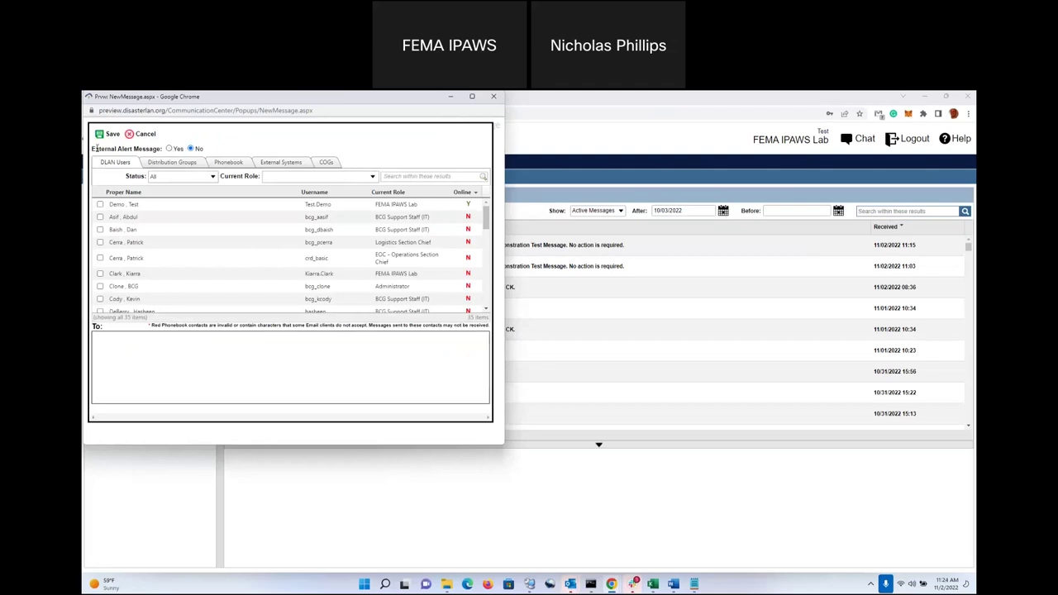
{"action": "left_click", "coordinate": [169, 149]}
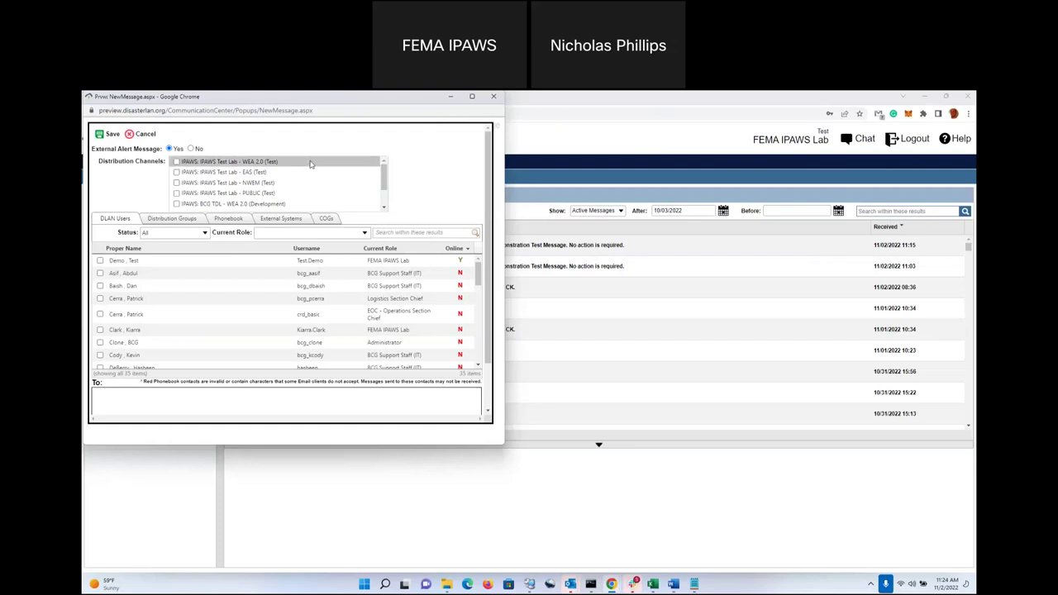
{"action": "left_click", "coordinate": [176, 162]}
{"action": "left_click", "coordinate": [176, 172]}
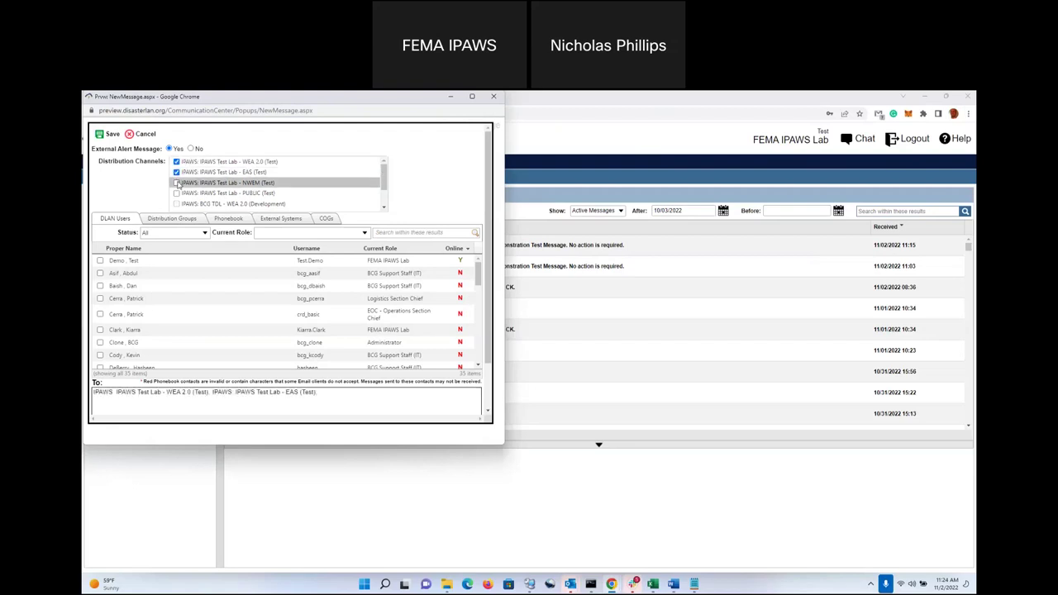
{"action": "left_click", "coordinate": [176, 183]}
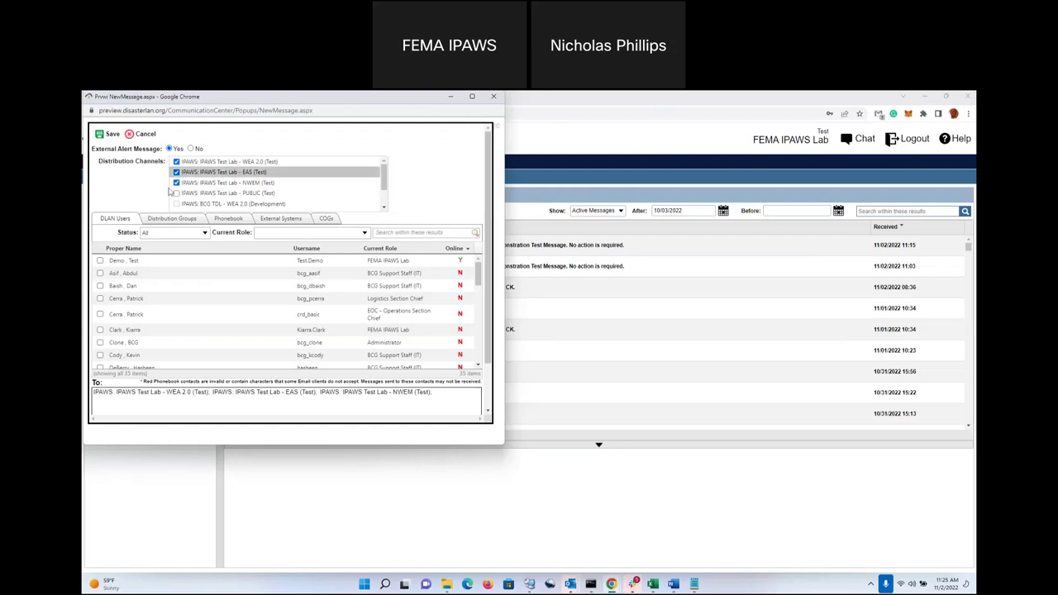
{"action": "left_click", "coordinate": [108, 133]}
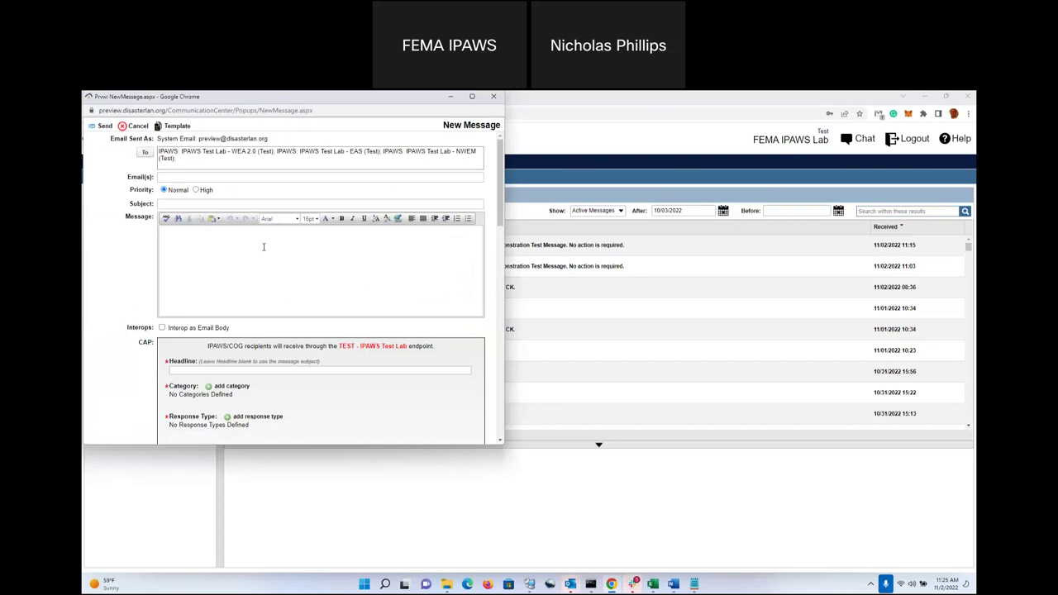
- Enter "TEST TEST TEST. This is a Proficiency Demonstration Test Message. No action is required." as the subject and message body
{"action": "left_click", "coordinate": [241, 205]}
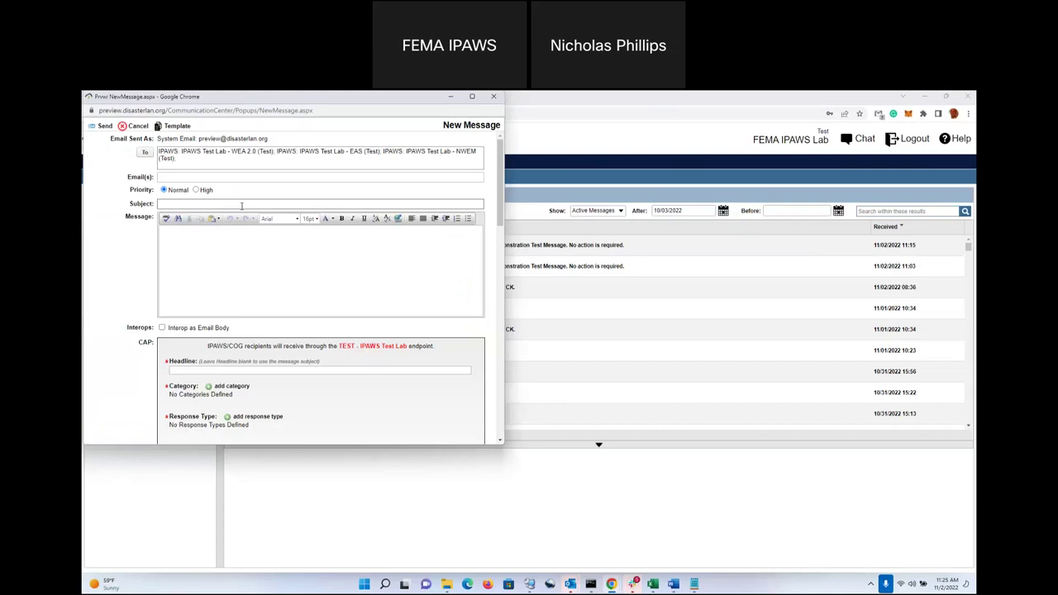
{"action": "left_click", "coordinate": [231, 220]}
{"action": "left_click", "coordinate": [207, 252]}
{"action": "type", "text": "TEST TEST TEST. This is a Proficiency Demonstration Test Message. No action is required."}
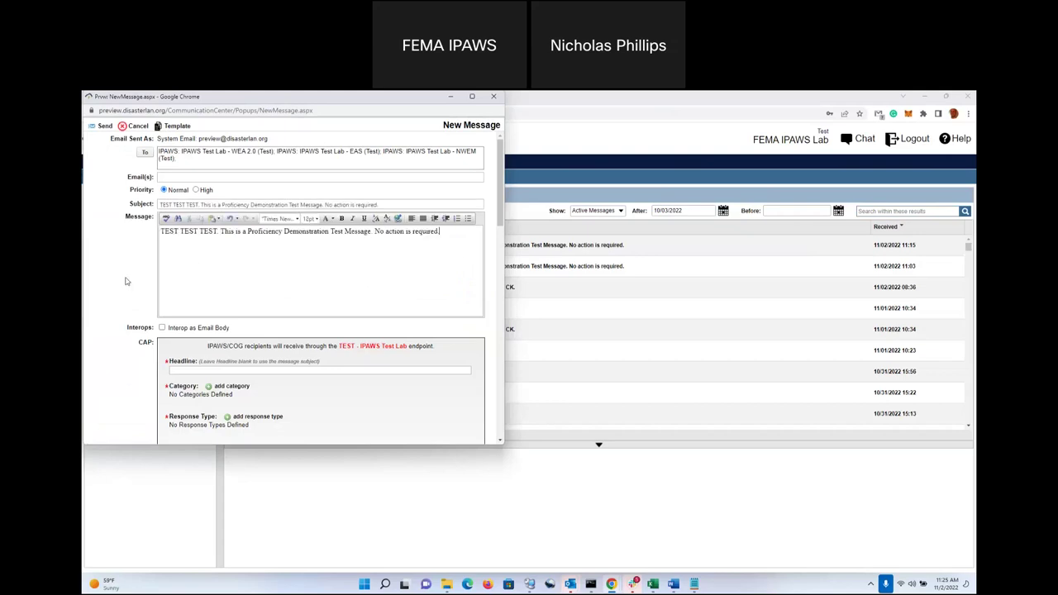
- Try to send the incomplete alert to check which required CAP fields are missing
{"action": "left_click_drag", "start_coordinate": [498, 194], "coordinate": [501, 245]}
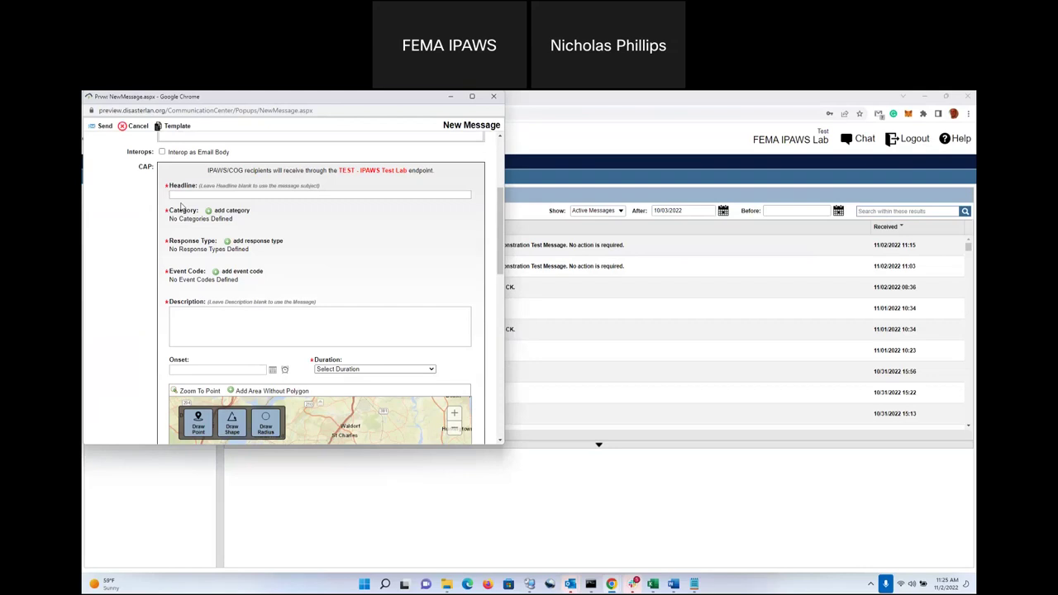
{"action": "left_click", "coordinate": [94, 128]}
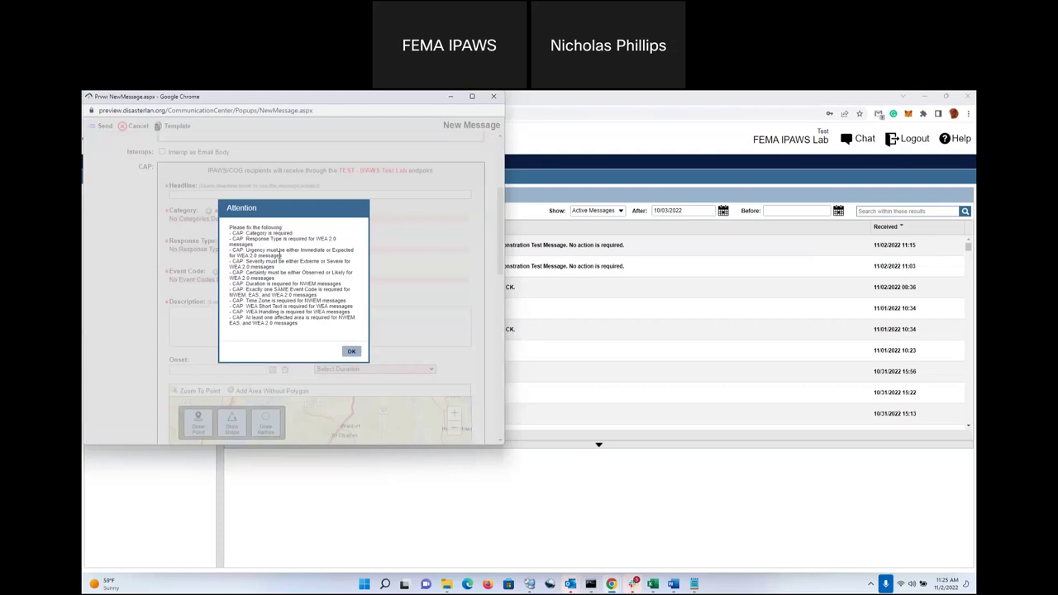
{"action": "left_click", "coordinate": [351, 351]}
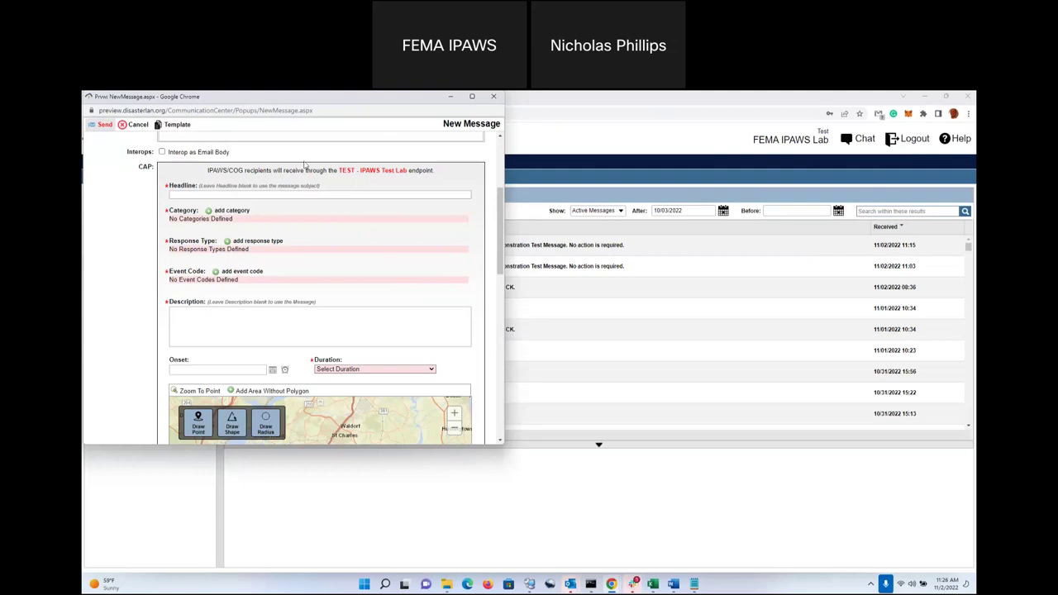
- Add the category "Security: Law Enforcement, military, homeland and local/private security" to the alert
{"action": "left_click", "coordinate": [238, 212]}
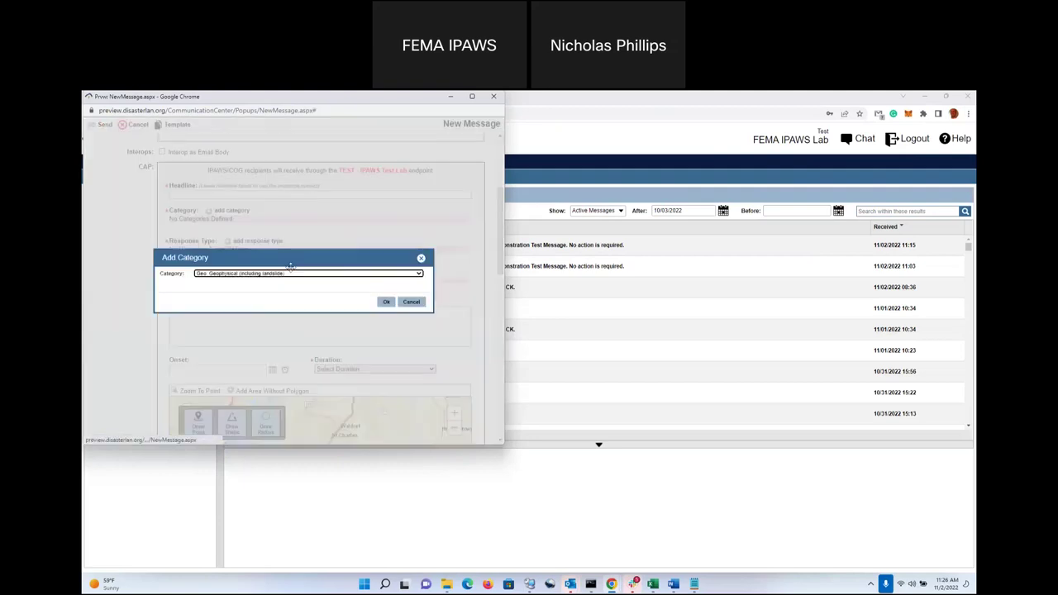
{"action": "left_click", "coordinate": [291, 272]}
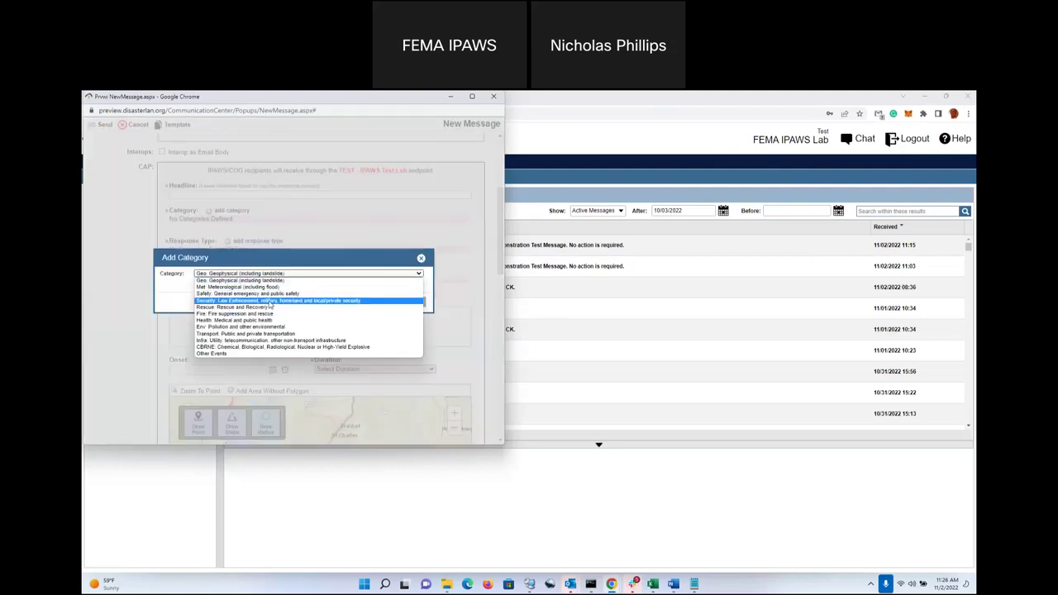
{"action": "left_click", "coordinate": [271, 301]}
{"action": "left_click", "coordinate": [384, 301]}
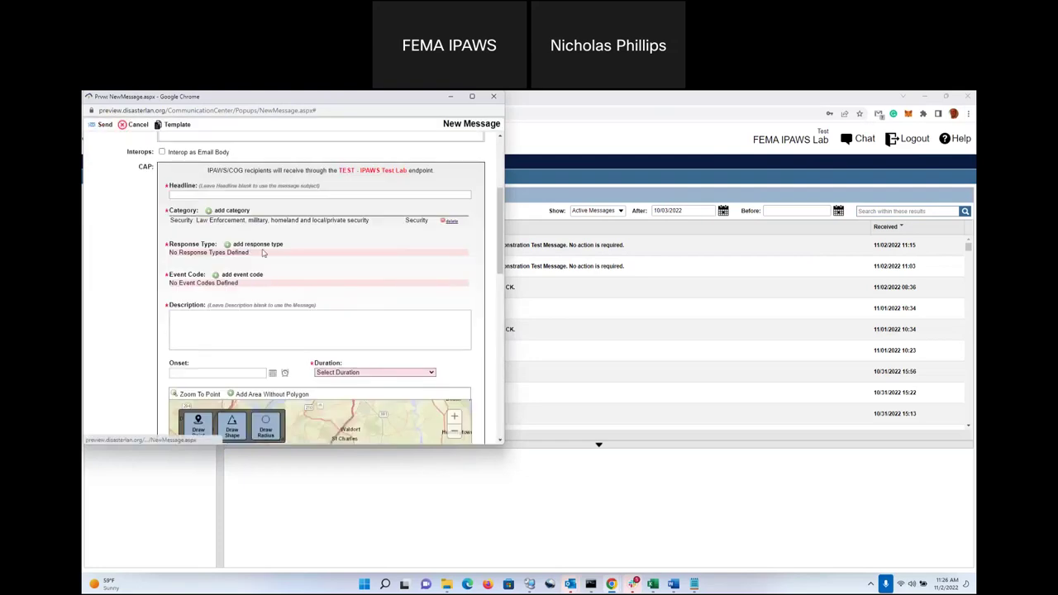
- Add the response type "Prepare - Make preparations as per the Instructions" to the alert
{"action": "left_click", "coordinate": [252, 244]}
{"action": "left_click", "coordinate": [289, 274]}
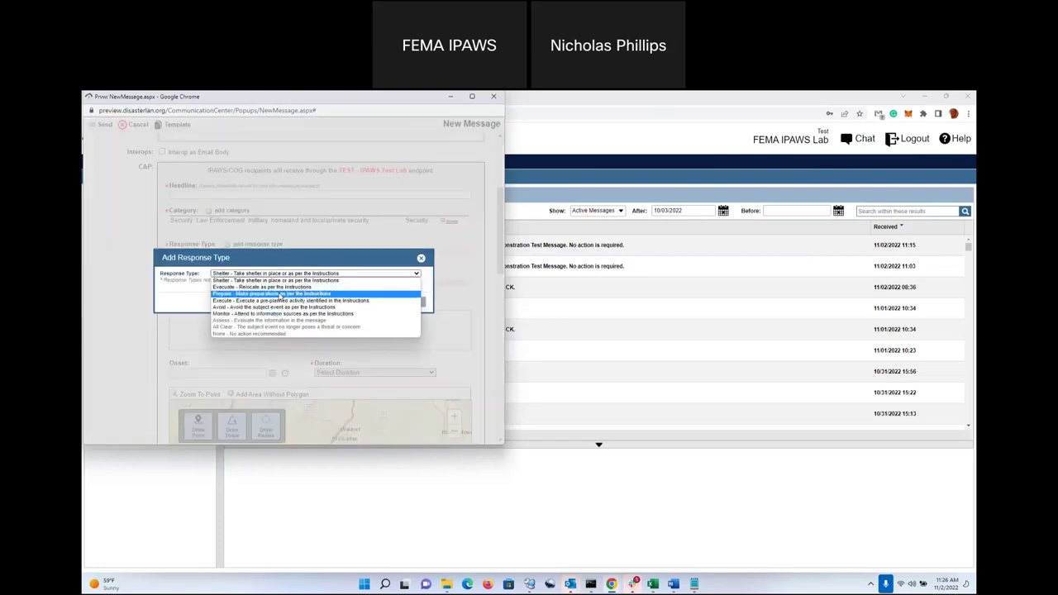
{"action": "left_click", "coordinate": [281, 293]}
{"action": "left_click", "coordinate": [383, 301]}
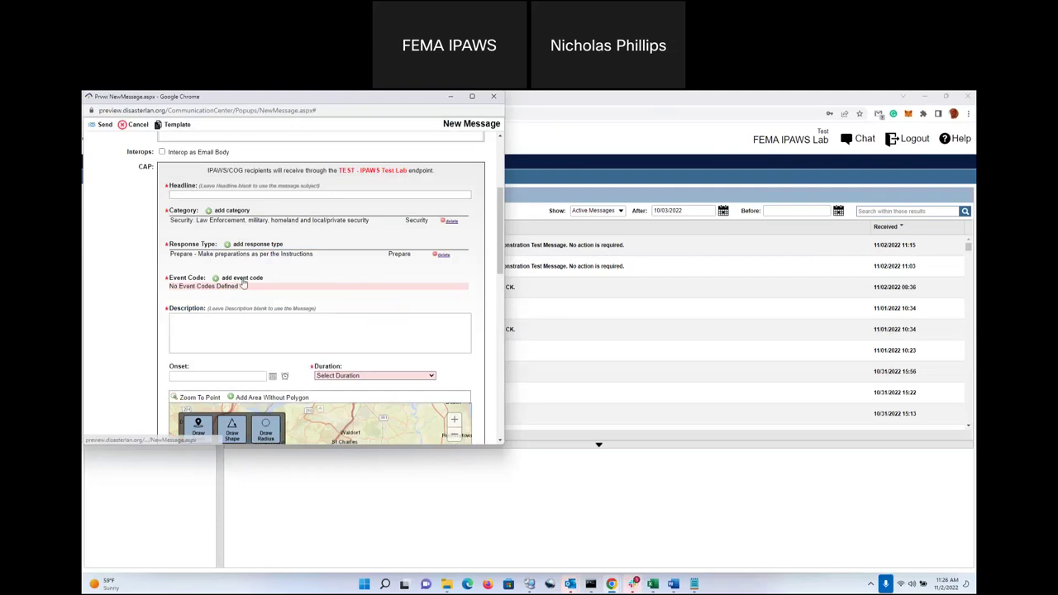
- Add the SAME event code CDW - Civil Danger Warning to the alert
{"action": "left_click", "coordinate": [241, 278]}
{"action": "left_click", "coordinate": [277, 283]}
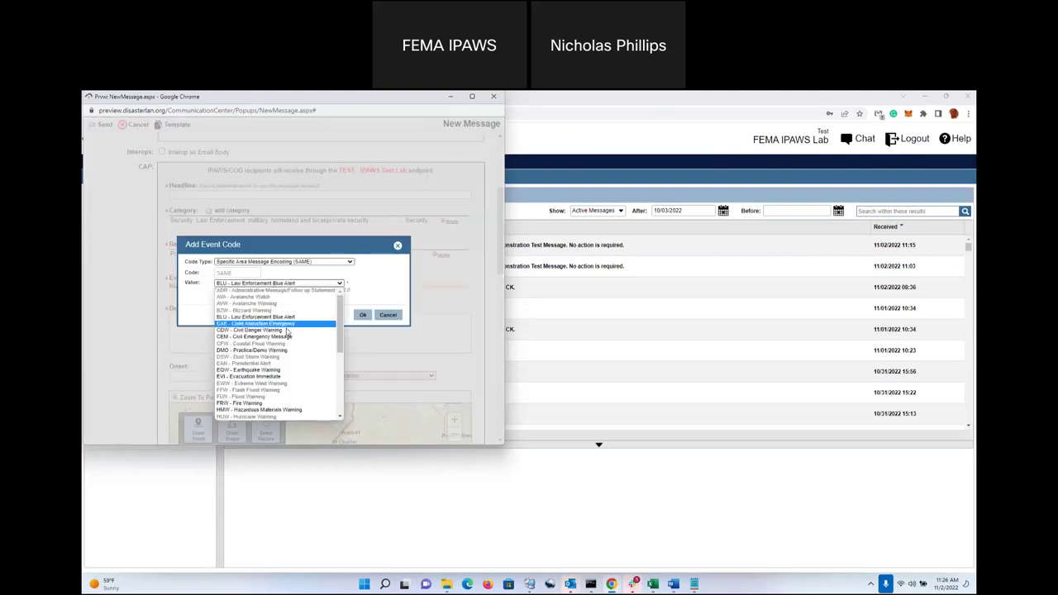
{"action": "left_click", "coordinate": [283, 330]}
{"action": "left_click", "coordinate": [361, 316]}
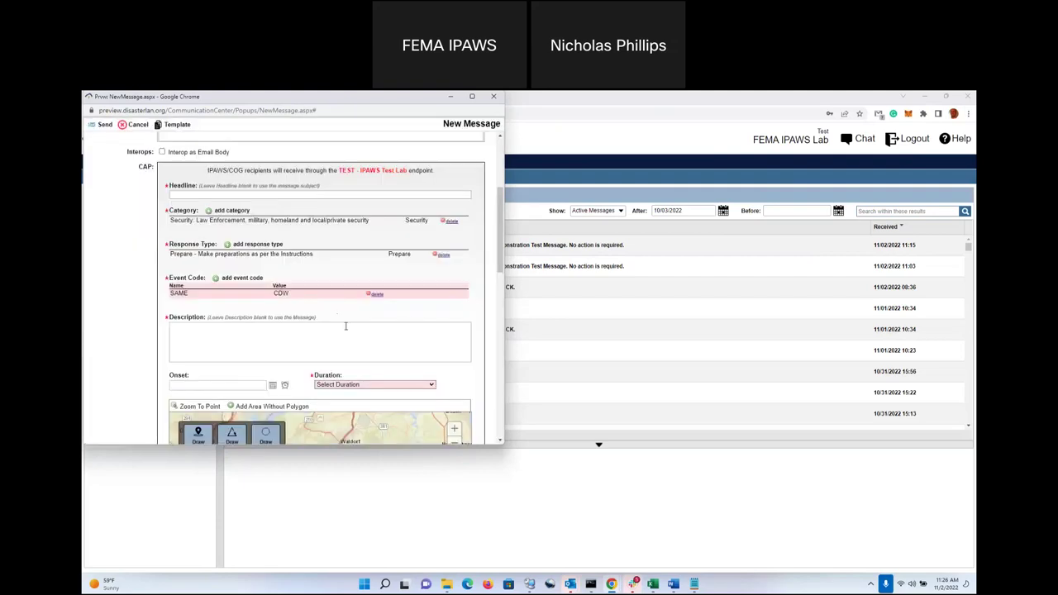
- Enter the description "TEST TEST TEST. This is a Proficiency Demonstration Test Message. No action is required." and set the duration to 30 min
{"action": "scroll", "coordinate": [501, 272], "scroll_direction": "down", "scroll_amount": 2}
{"action": "left_click", "coordinate": [315, 227]}
{"action": "type", "text": "TEST TEST TEST. This is a Proficiency Demonstration Test Message. No action is required."}
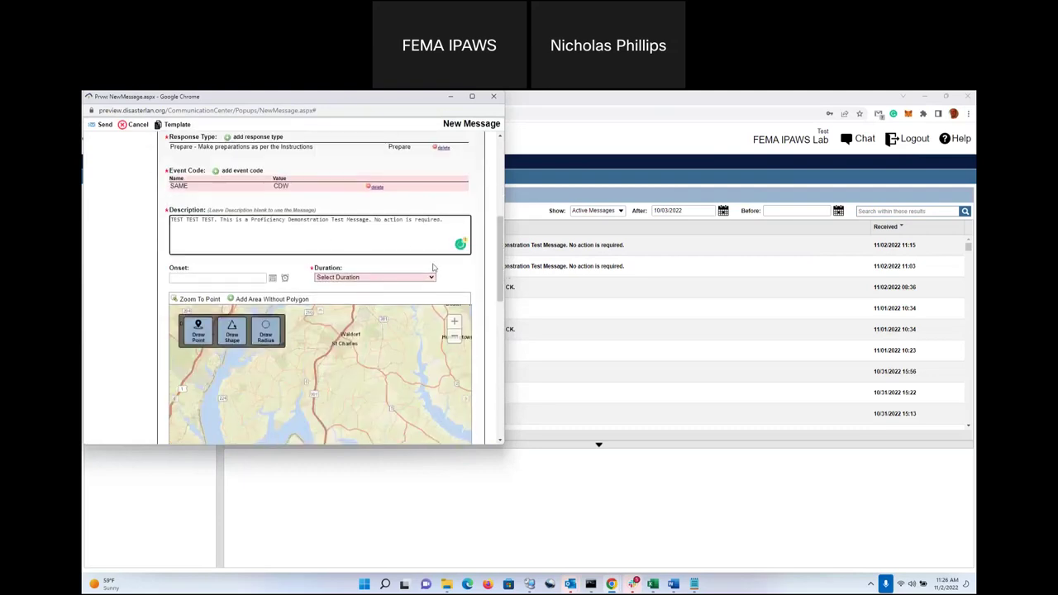
{"action": "left_click", "coordinate": [400, 276]}
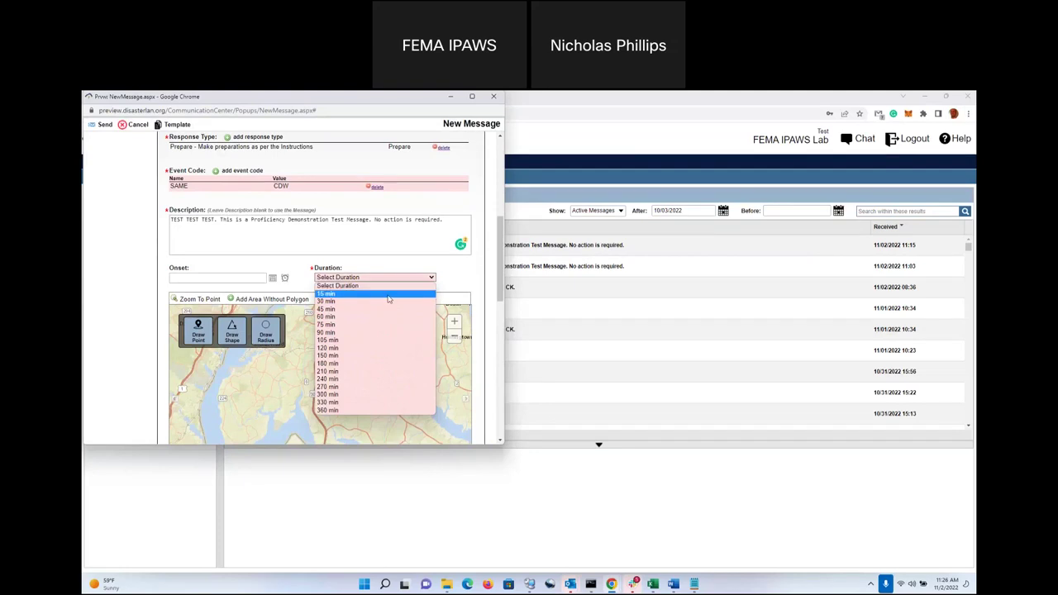
{"action": "left_click", "coordinate": [384, 305]}
- Draw a six-point polygon on the map around Waldorf and St Charles as the alert's affected area
{"action": "scroll", "coordinate": [494, 287], "scroll_direction": "down", "scroll_amount": 2}
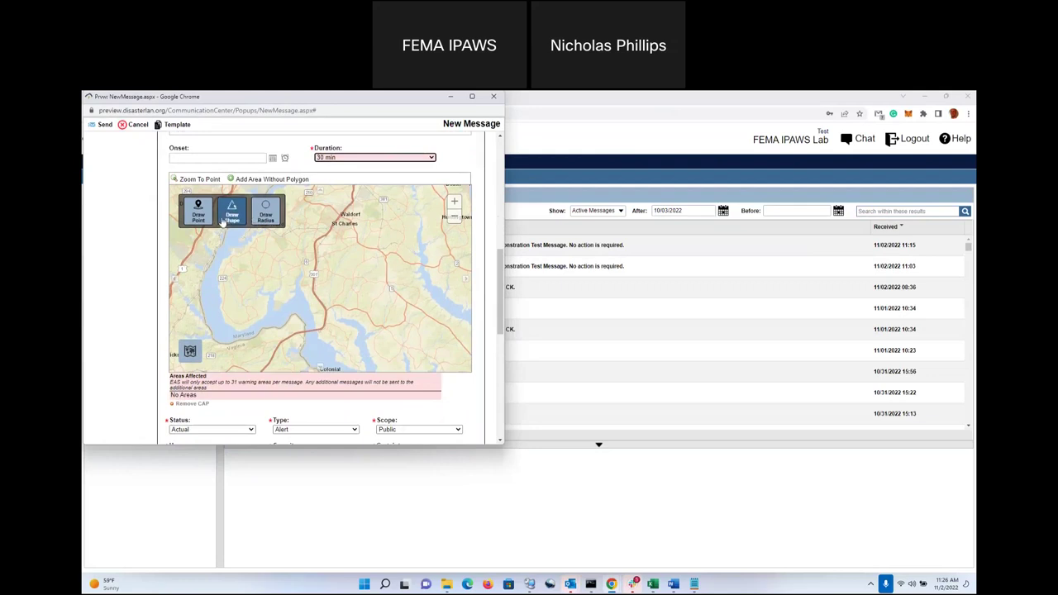
{"action": "left_click", "coordinate": [227, 219]}
{"action": "left_click", "coordinate": [308, 223]}
{"action": "left_click", "coordinate": [327, 201]}
{"action": "left_click", "coordinate": [349, 198]}
{"action": "left_click", "coordinate": [382, 219]}
{"action": "left_click", "coordinate": [368, 234]}
{"action": "double_click", "coordinate": [338, 246]}
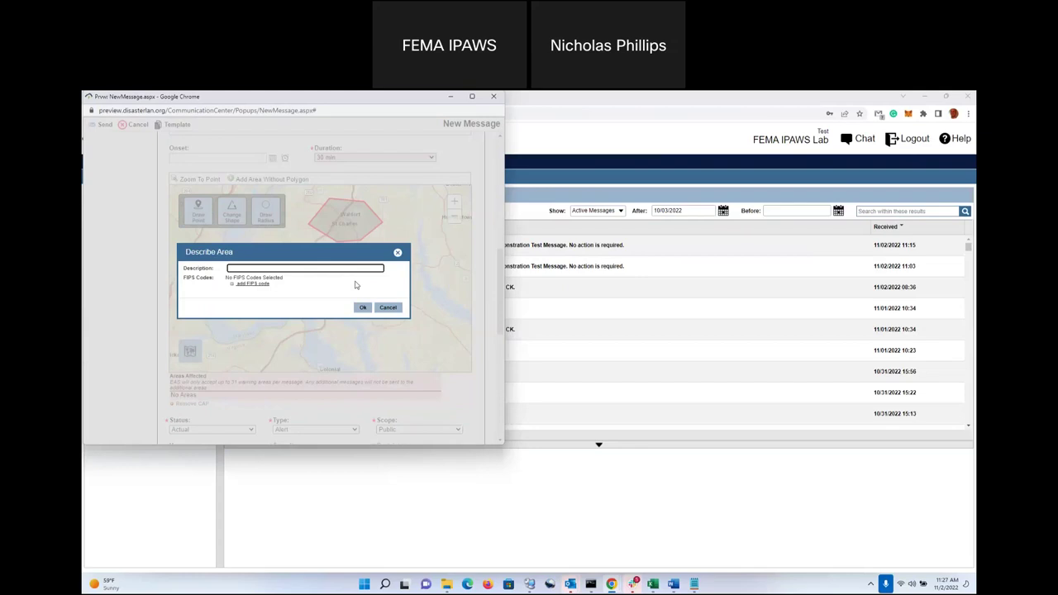
- Describe the drawn area as "Alerting Area" and assign it the FIPS code for Charles county, Maryland
{"action": "left_click", "coordinate": [304, 299]}
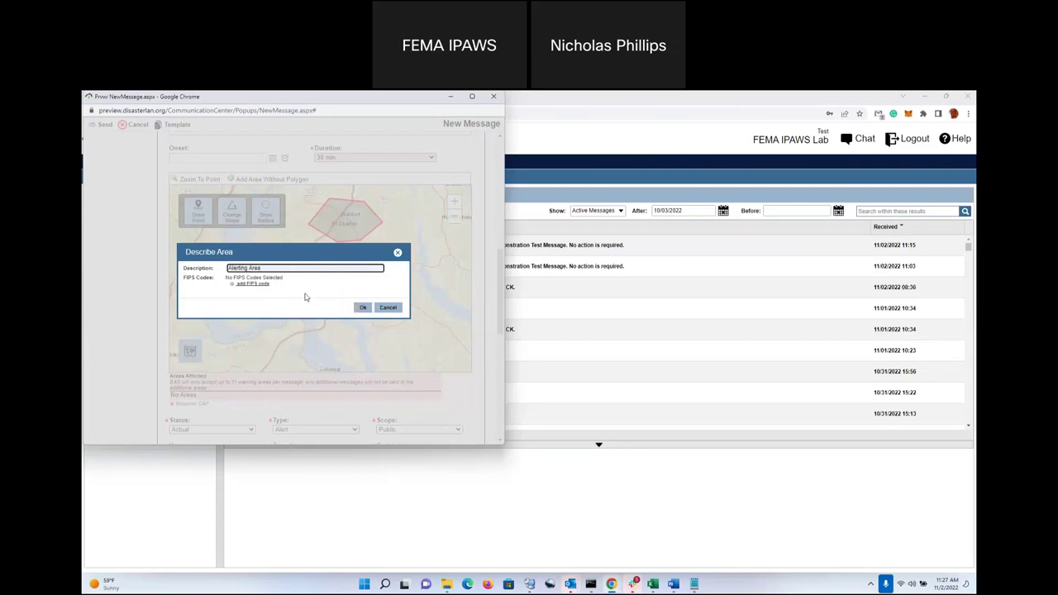
{"action": "left_click", "coordinate": [243, 284]}
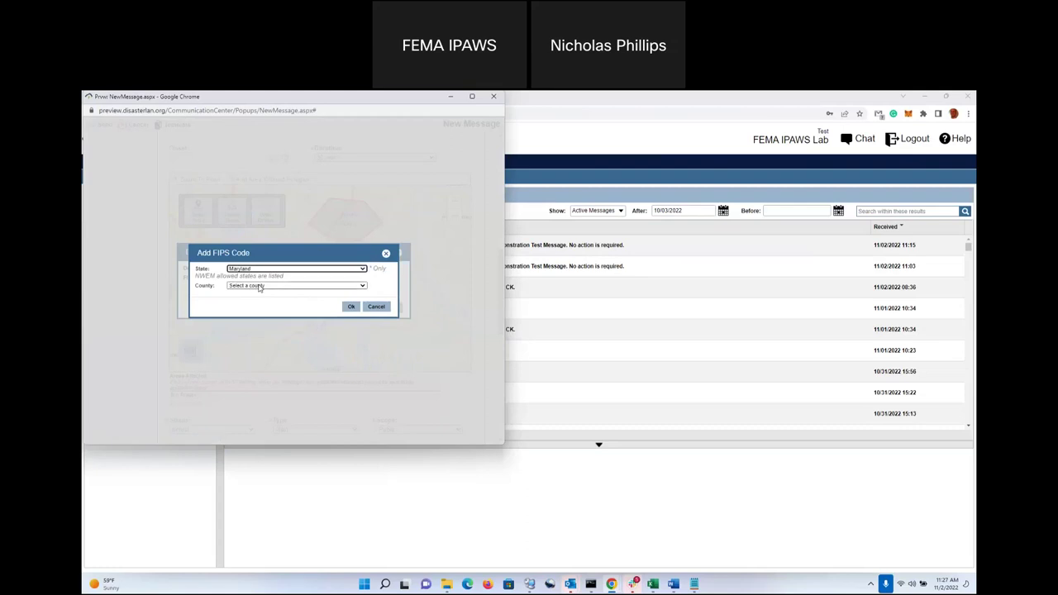
{"action": "left_click", "coordinate": [253, 285]}
{"action": "left_click", "coordinate": [247, 299]}
{"action": "left_click", "coordinate": [354, 308]}
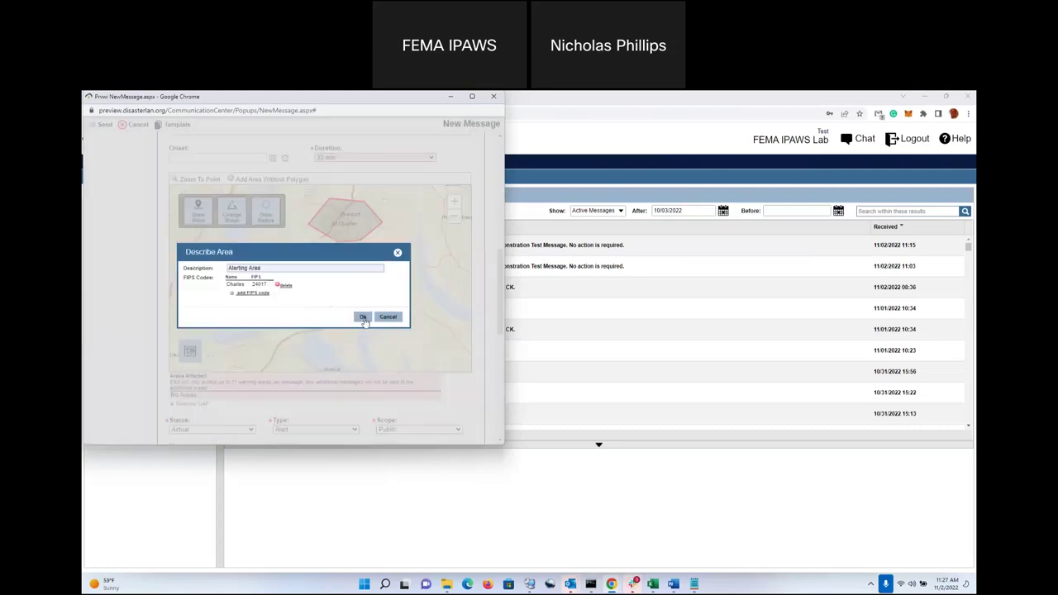
{"action": "left_click", "coordinate": [366, 322]}
- Set the alert's urgency to Immediate, severity to Severe and certainty to Observed
{"action": "left_click_drag", "start_coordinate": [501, 273], "coordinate": [507, 316]}
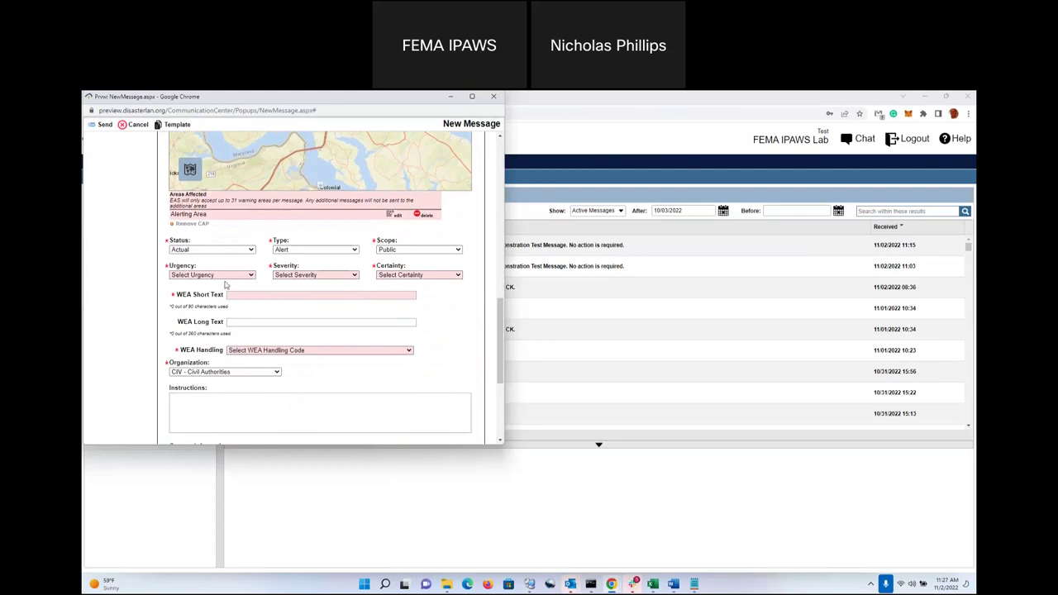
{"action": "left_click", "coordinate": [226, 275]}
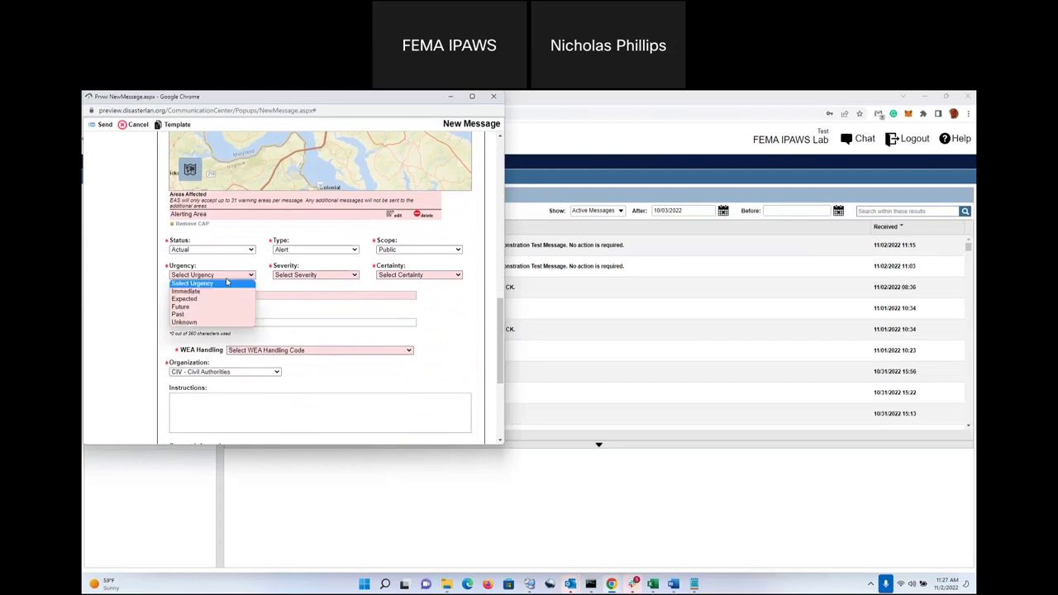
{"action": "left_click", "coordinate": [216, 291]}
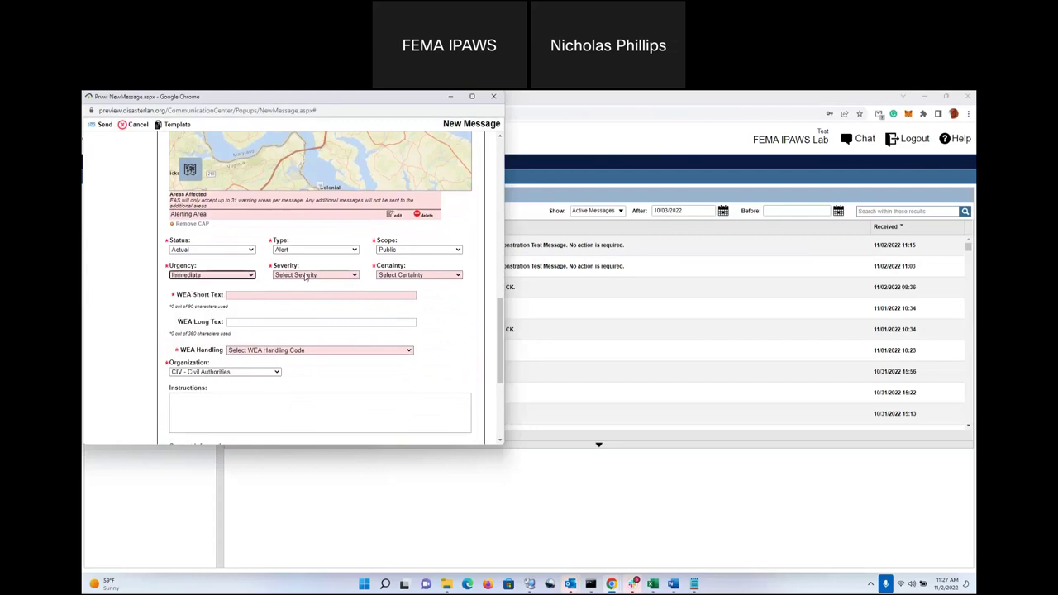
{"action": "left_click", "coordinate": [305, 275]}
{"action": "left_click", "coordinate": [302, 300]}
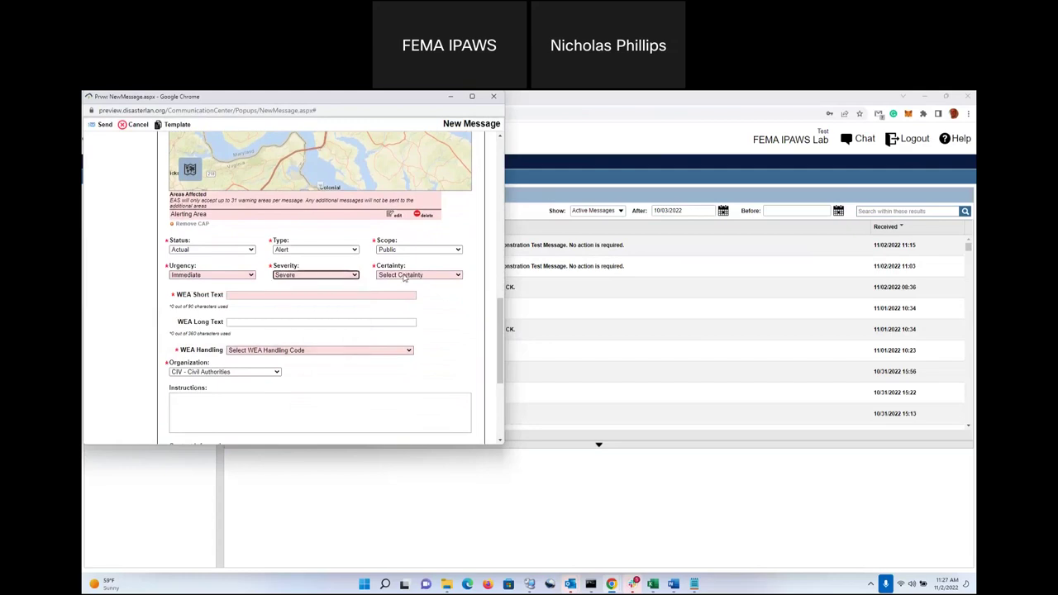
{"action": "left_click", "coordinate": [405, 276]}
{"action": "left_click", "coordinate": [407, 289]}
- Fill the WEA short and long texts with "TEST TEST TEST. This is a Proficiency Demonstration Test Message. No action is required."
{"action": "left_click_drag", "start_coordinate": [497, 310], "coordinate": [498, 327]}
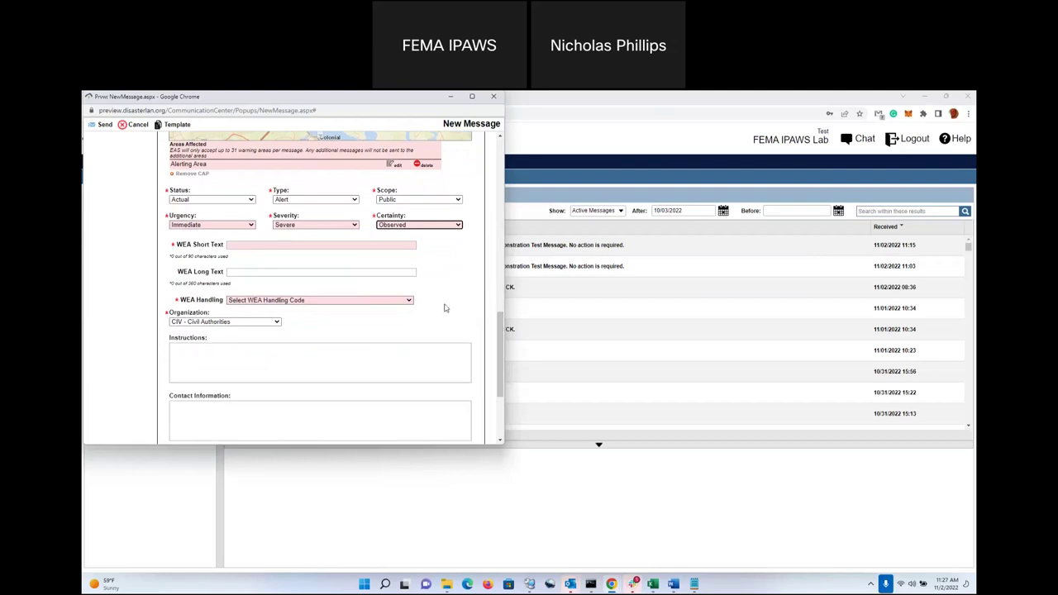
{"action": "left_click", "coordinate": [251, 245]}
{"action": "type", "text": "T: This is a Proficiency Demonstration Test Message. No action is required."}
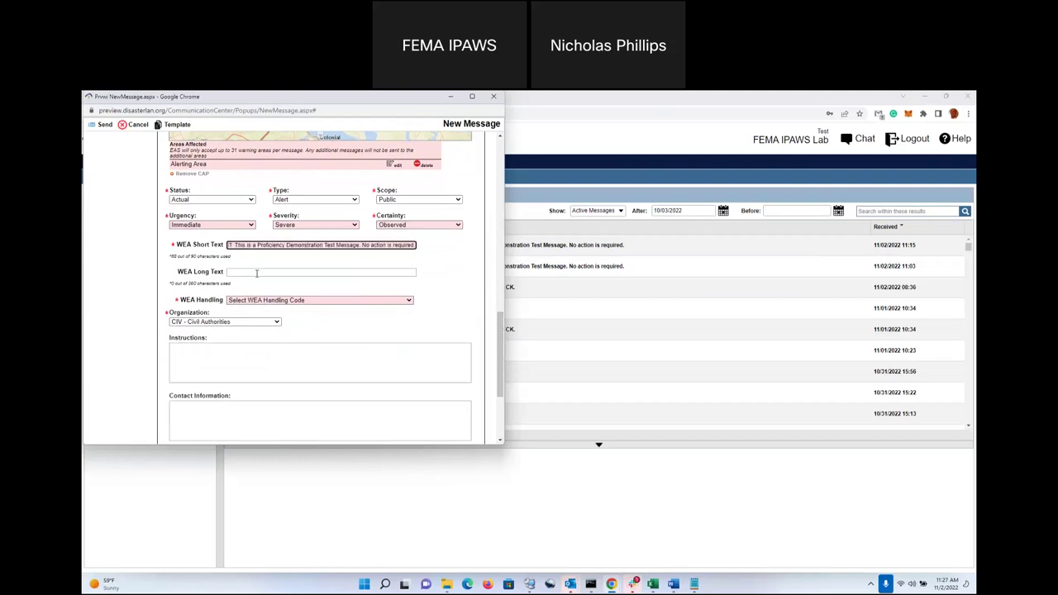
{"action": "left_click", "coordinate": [256, 273]}
{"action": "key", "text": "ctrl+v"}
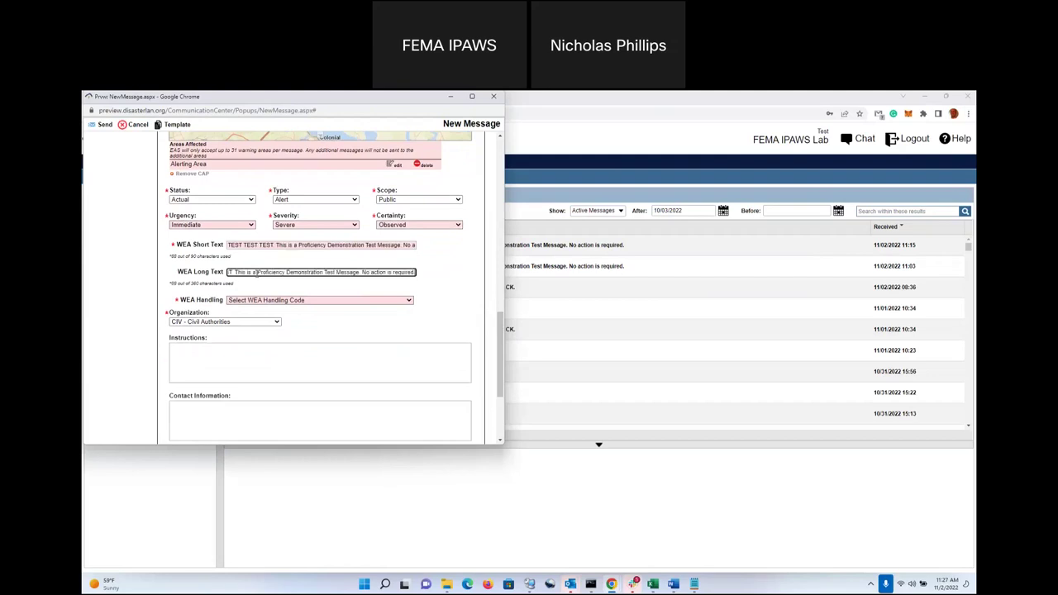
- Set the WEA handling code to Public Safety and the time zone to EST - Eastern Time Zone
{"action": "scroll", "coordinate": [499, 323], "scroll_direction": "down", "scroll_amount": 1}
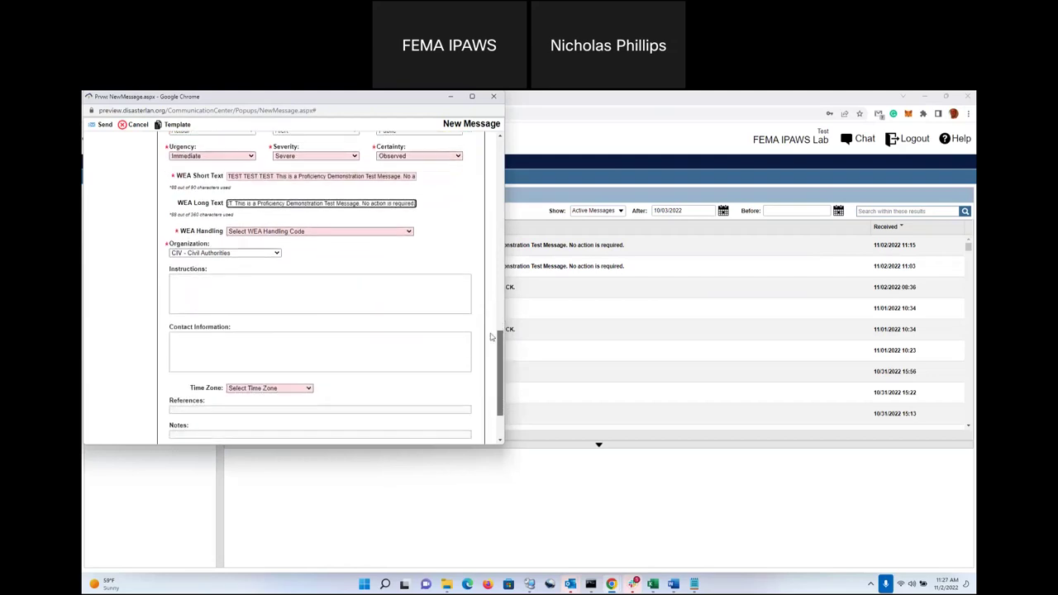
{"action": "left_click", "coordinate": [303, 230]}
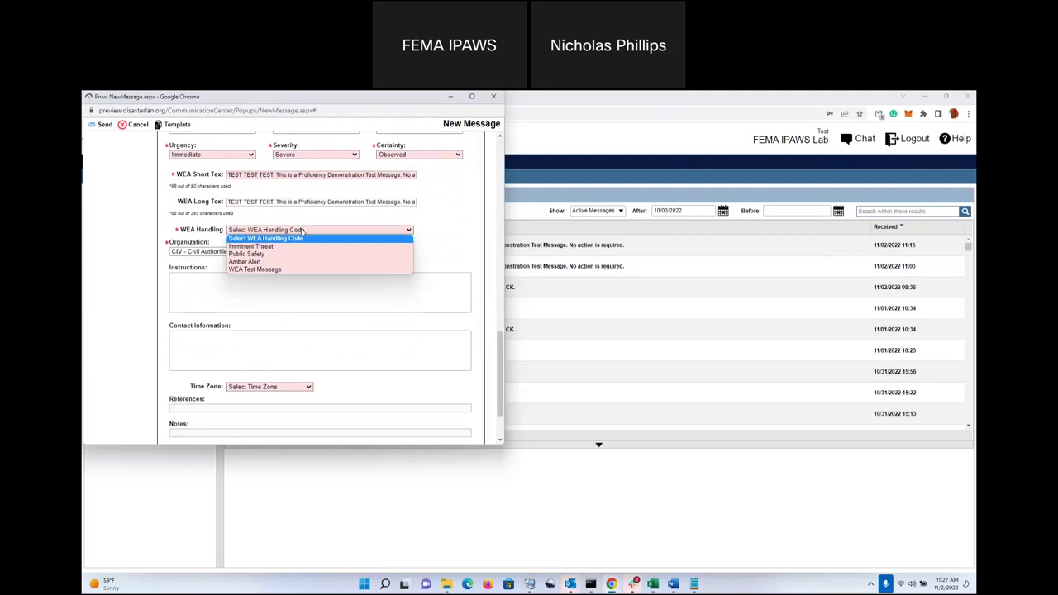
{"action": "left_click", "coordinate": [275, 253]}
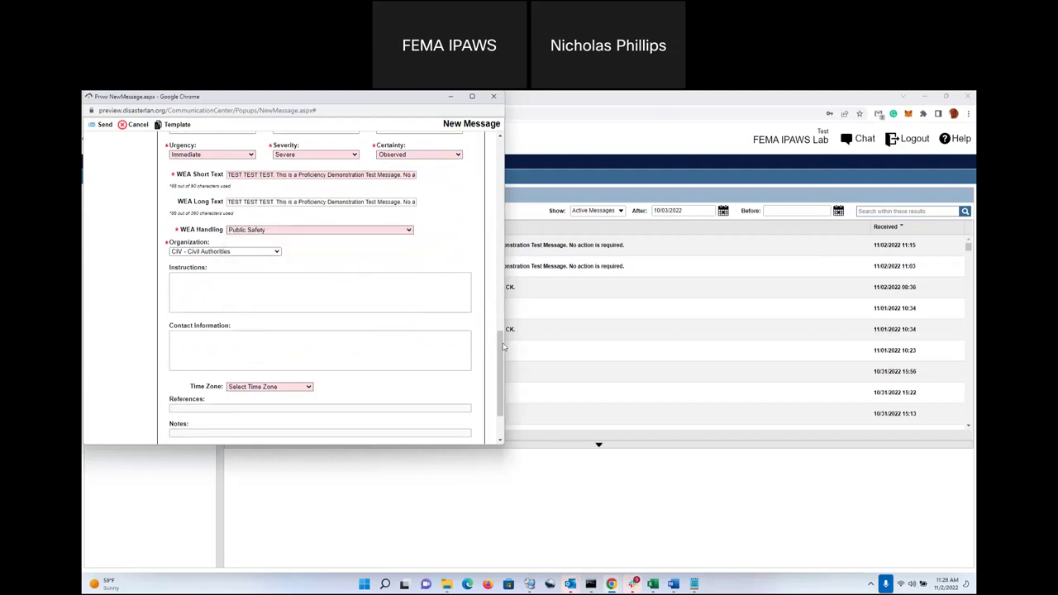
{"action": "scroll", "coordinate": [500, 364], "scroll_direction": "down", "scroll_amount": 1}
{"action": "left_click", "coordinate": [291, 315]}
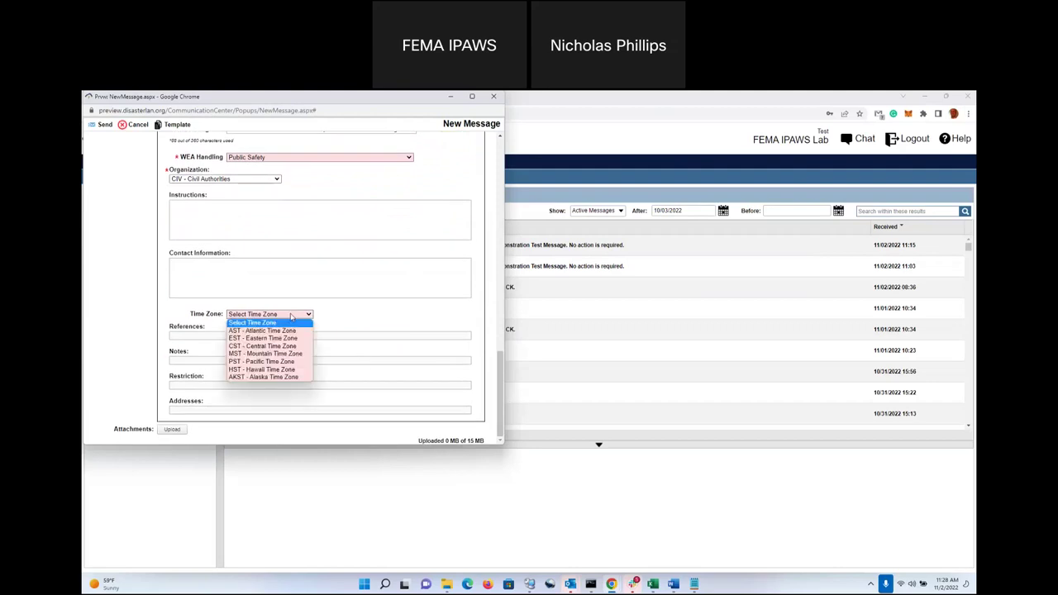
{"action": "left_click", "coordinate": [282, 340]}
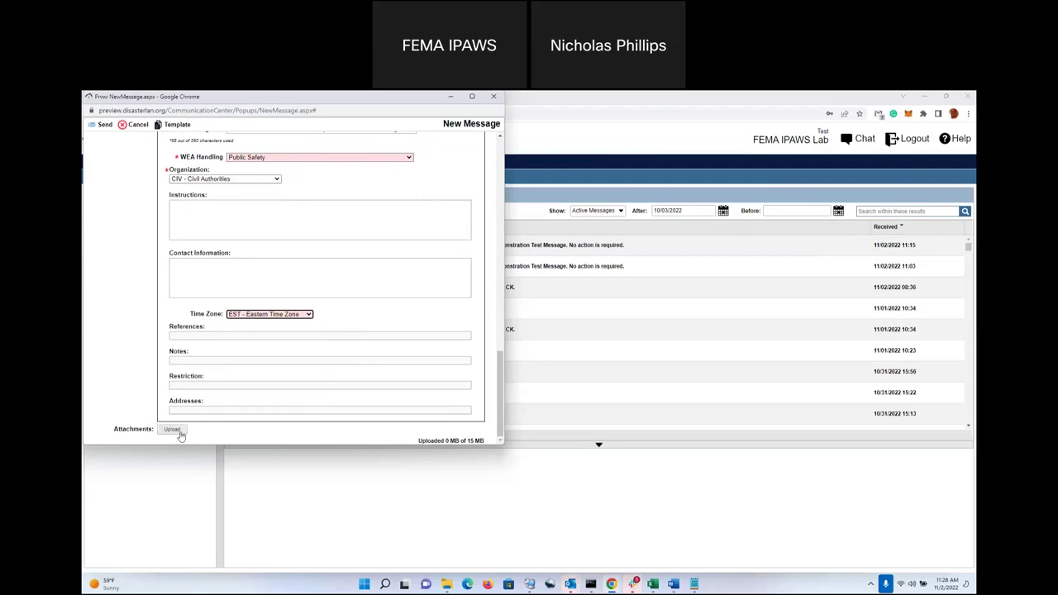
- Attach the IPAWS Demo Recording audio file to the alert and send it
{"action": "left_click", "coordinate": [172, 430]}
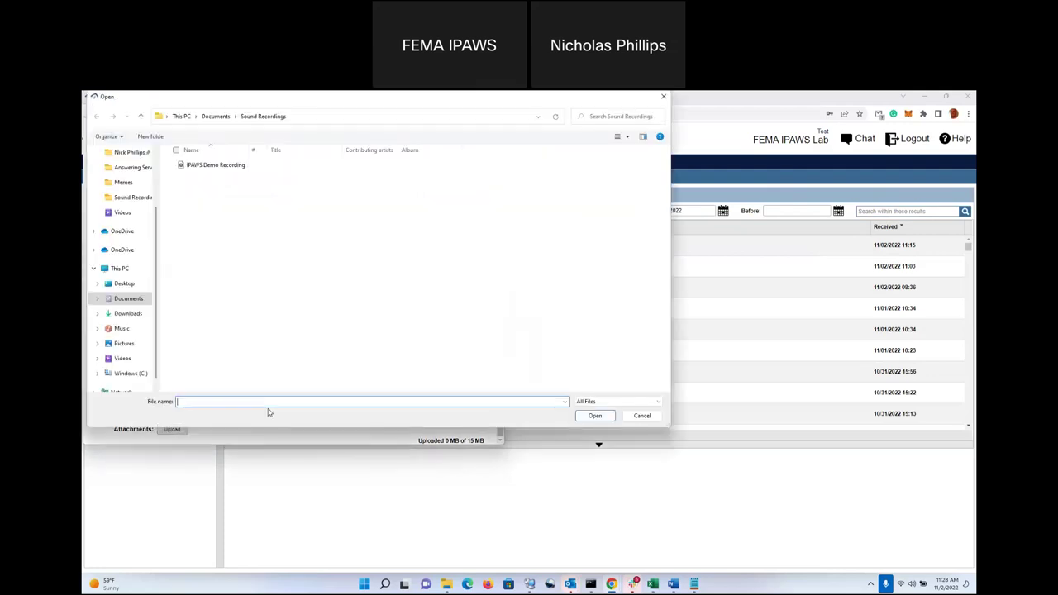
{"action": "left_click", "coordinate": [229, 167]}
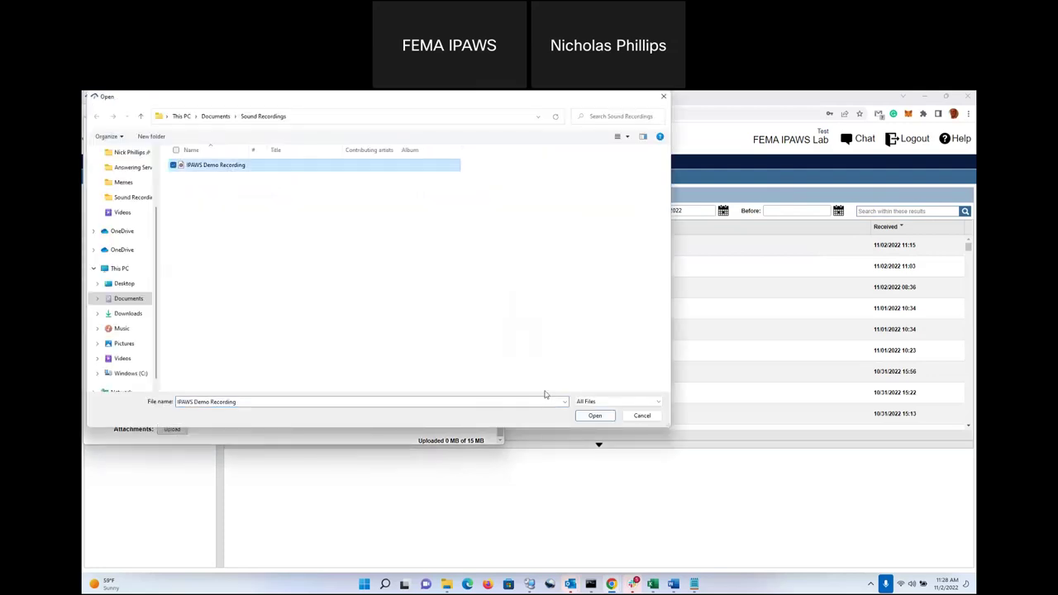
{"action": "left_click", "coordinate": [595, 415]}
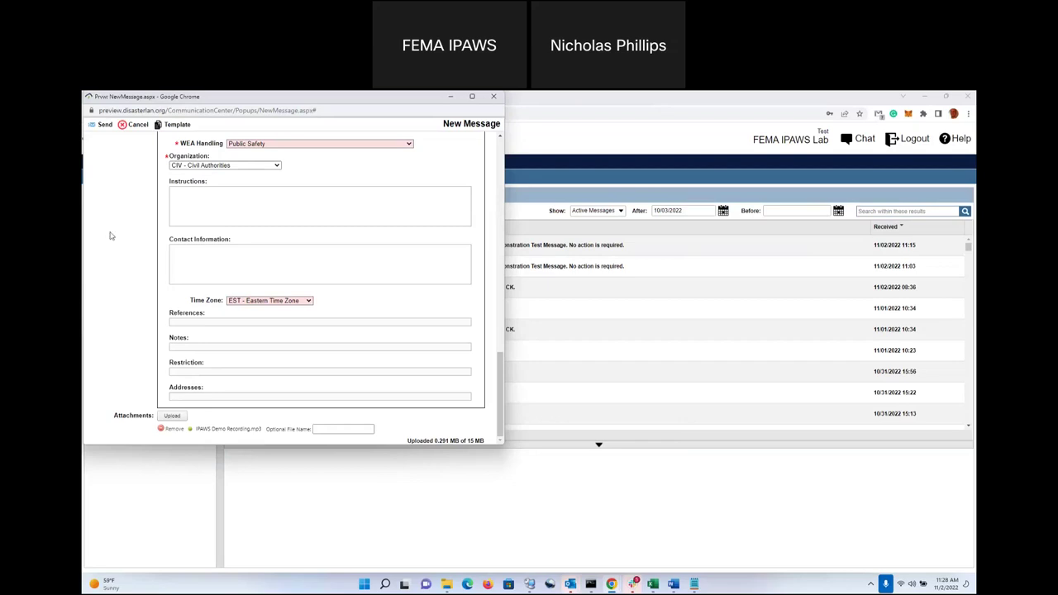
{"action": "left_click", "coordinate": [100, 124]}
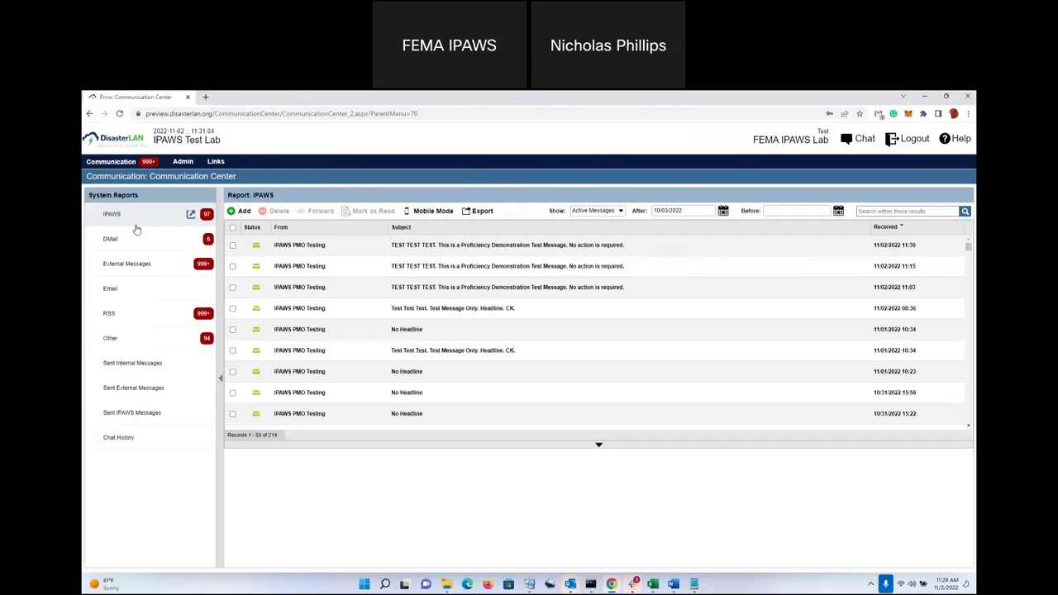
- Review the 11/02/2022 11:30 test alert in both the received IPAWS report and the Sent IPAWS Messages report
{"action": "left_click", "coordinate": [550, 254]}
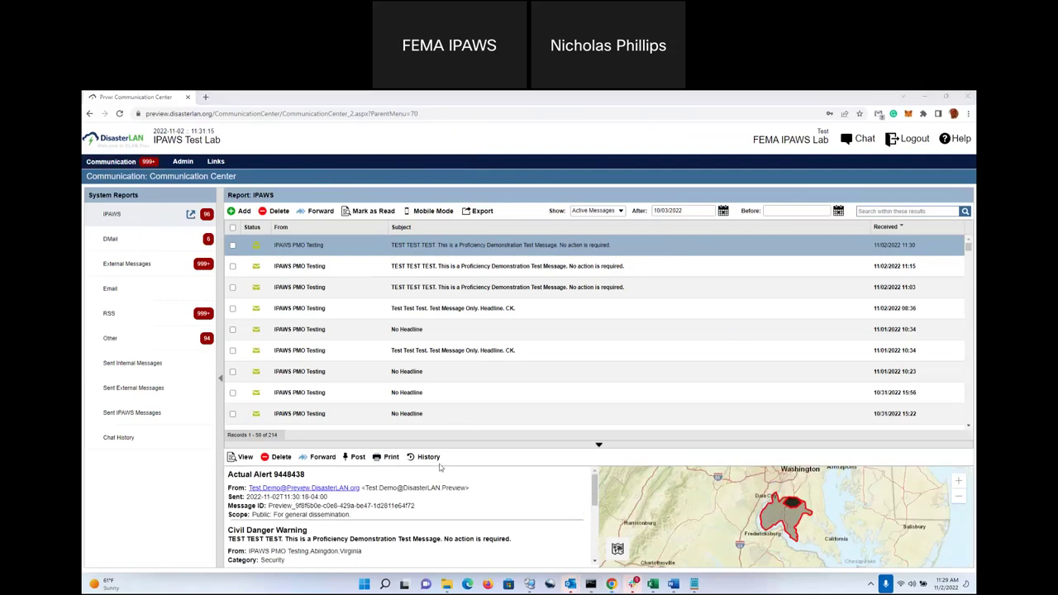
{"action": "left_click", "coordinate": [800, 446]}
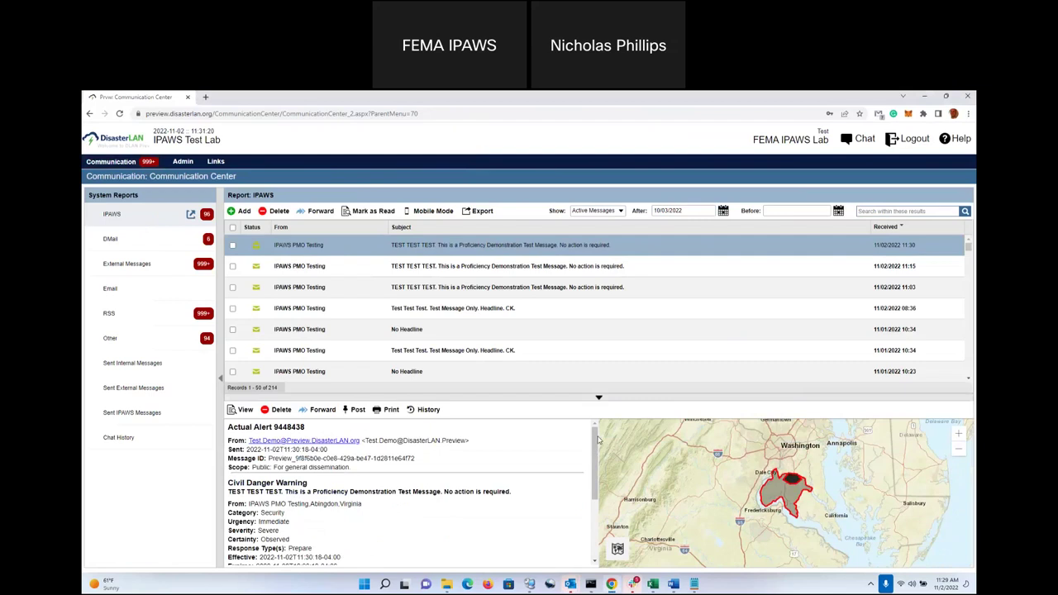
{"action": "left_click_drag", "start_coordinate": [595, 438], "coordinate": [607, 474]}
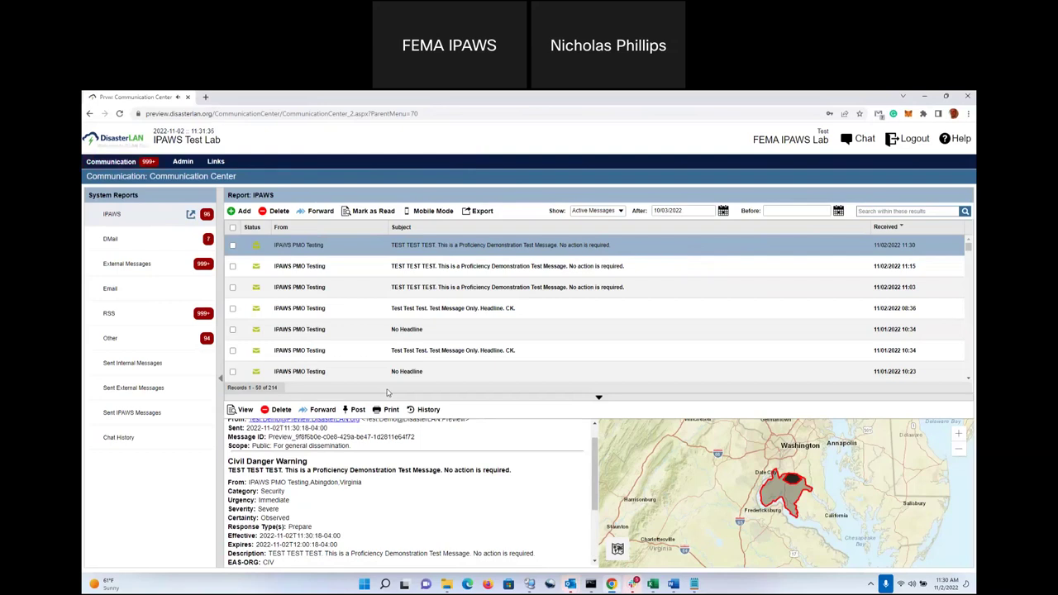
{"action": "left_click", "coordinate": [143, 418]}
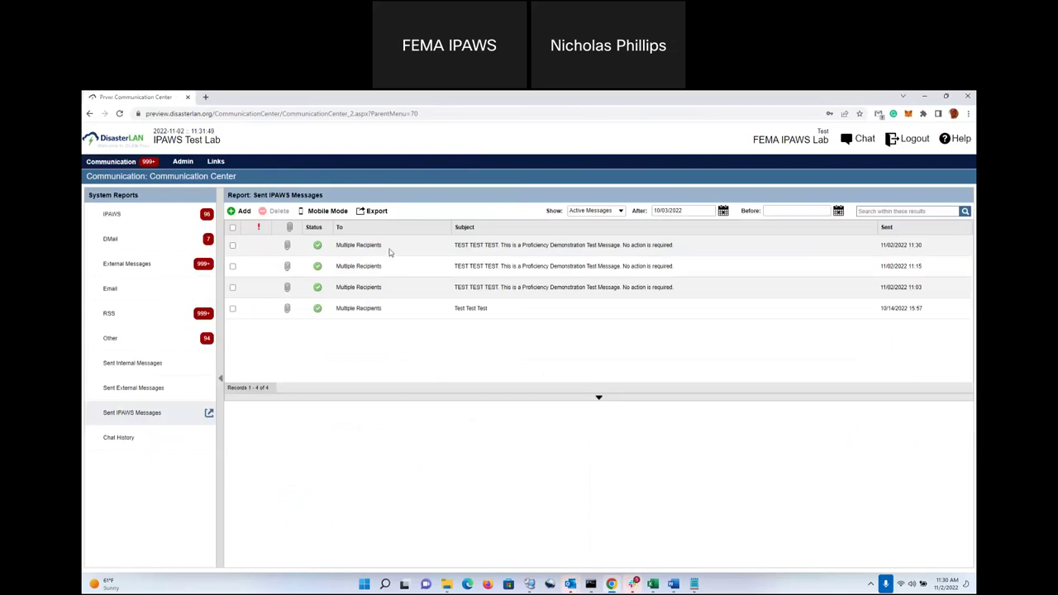
{"action": "left_click", "coordinate": [457, 254]}
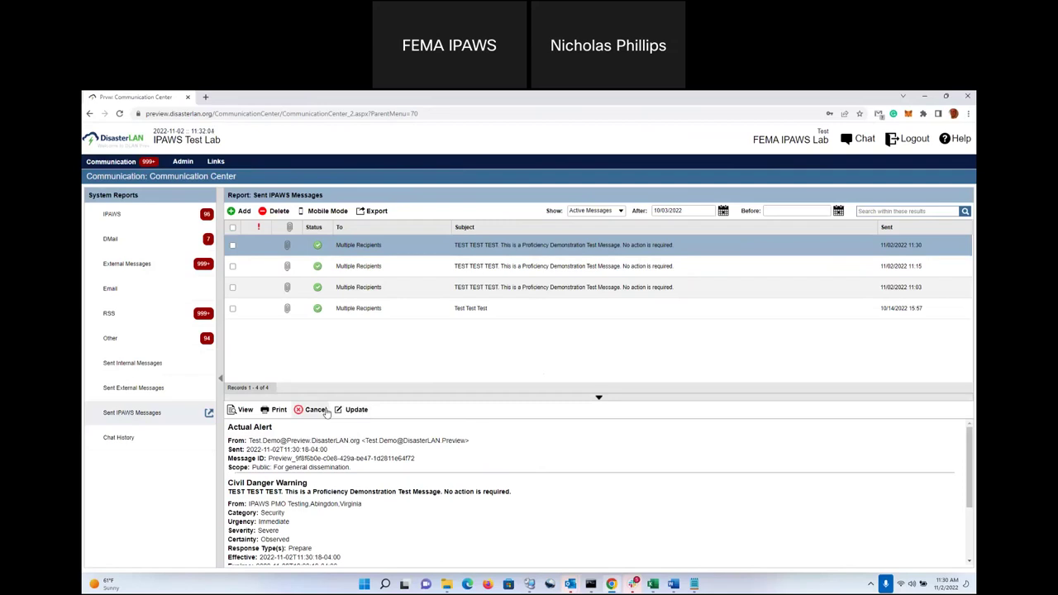
- Open the 11/02/2022 11:30 IPAWS Delivery Summary in DMail and enlarge its preview to read the channel statuses
{"action": "left_click", "coordinate": [139, 238]}
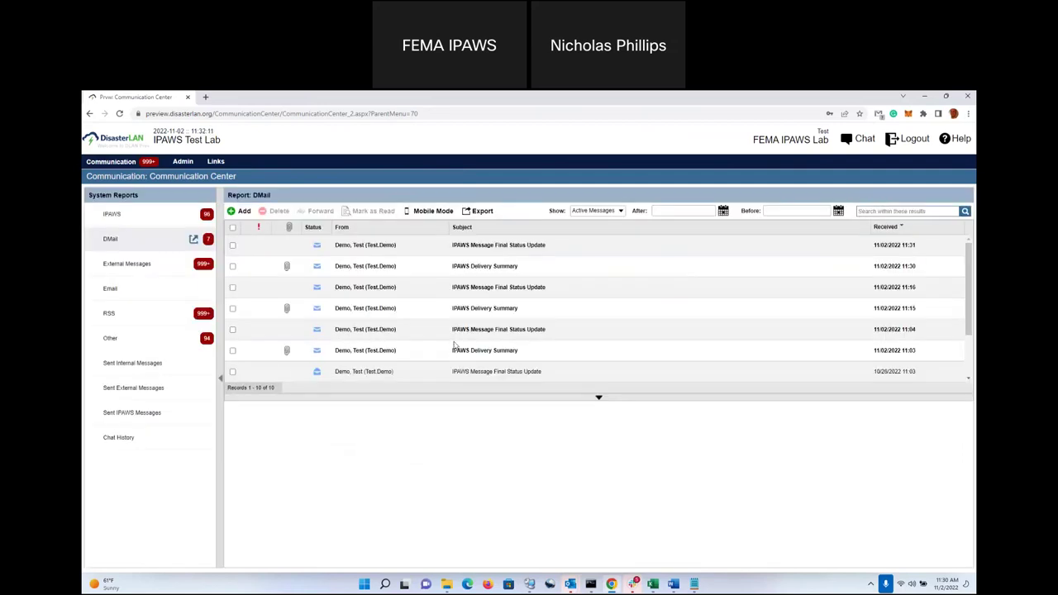
{"action": "left_click", "coordinate": [666, 274]}
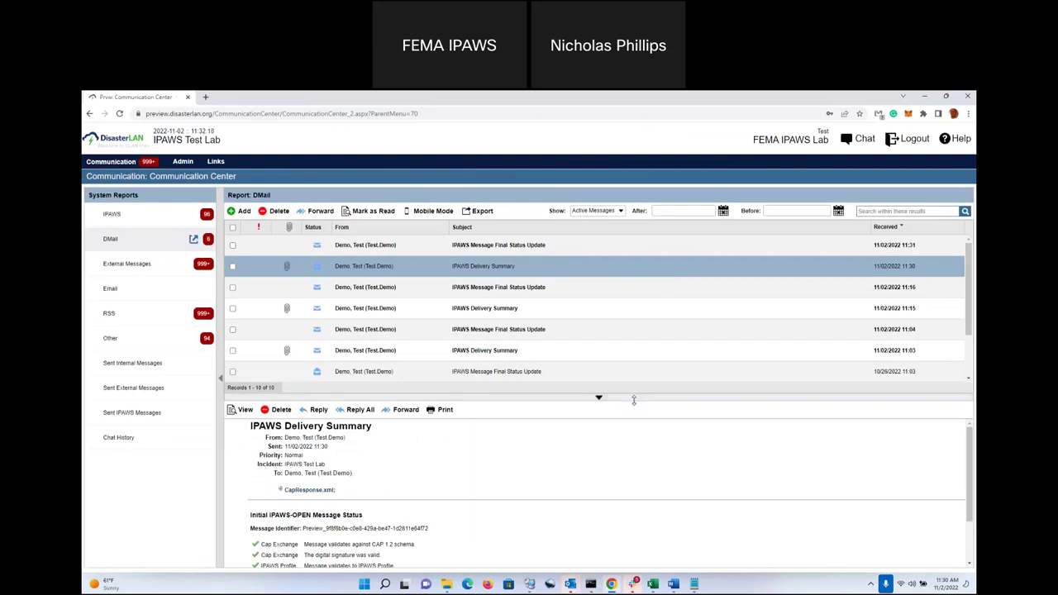
{"action": "left_click_drag", "start_coordinate": [634, 400], "coordinate": [634, 340]}
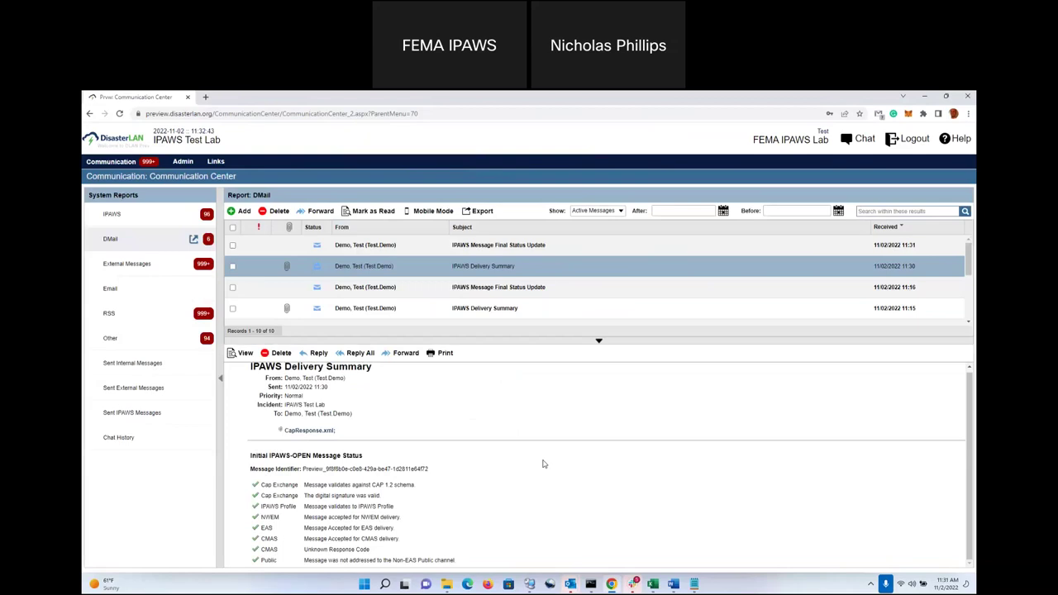
- Go to FEMA's IPAWS Message Viewer and open the alert information for the CDW message sent at 15:30 GMT
{"action": "left_click", "coordinate": [216, 162]}
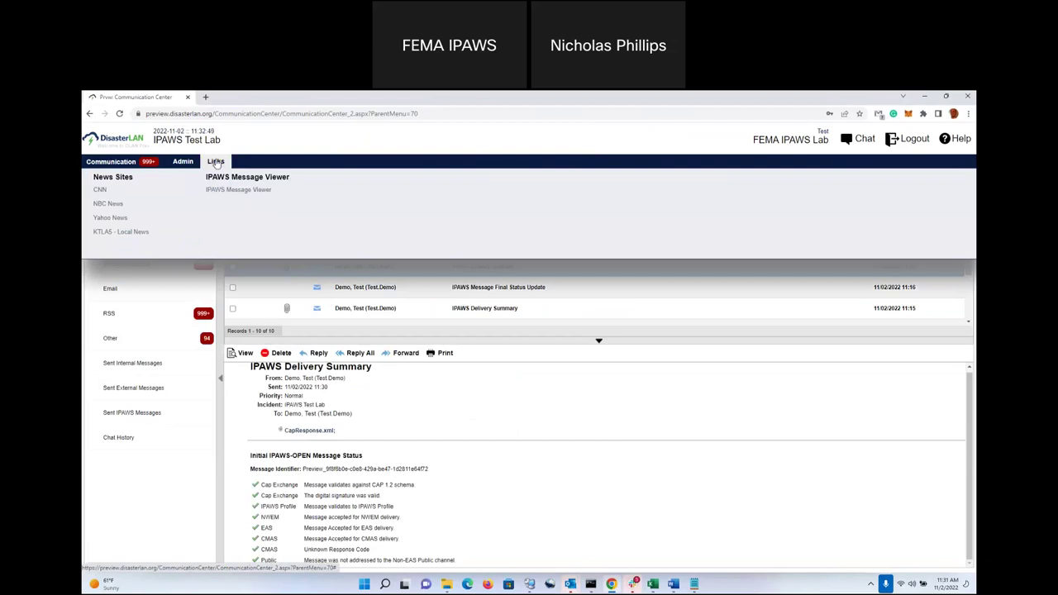
{"action": "left_click", "coordinate": [257, 192]}
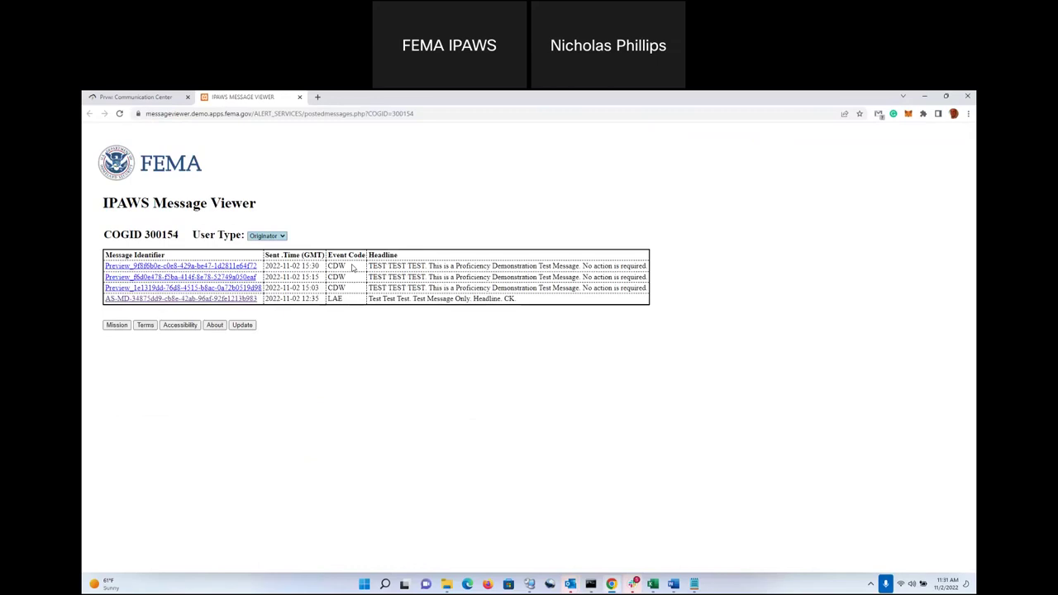
{"action": "left_click", "coordinate": [231, 266]}
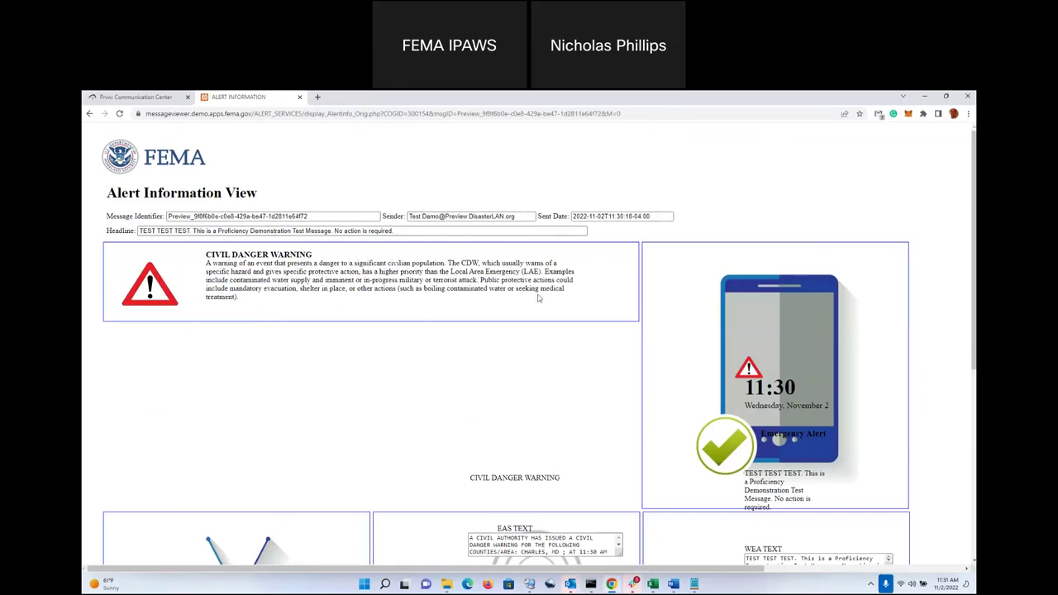
- Examine the alert information view for the WEA, EAS, NOAA Weather Radio and public feed delivery indicators and texts
{"action": "scroll", "coordinate": [476, 310], "scroll_direction": "down", "scroll_amount": 1}
{"action": "scroll", "coordinate": [459, 309], "scroll_direction": "down", "scroll_amount": 3}
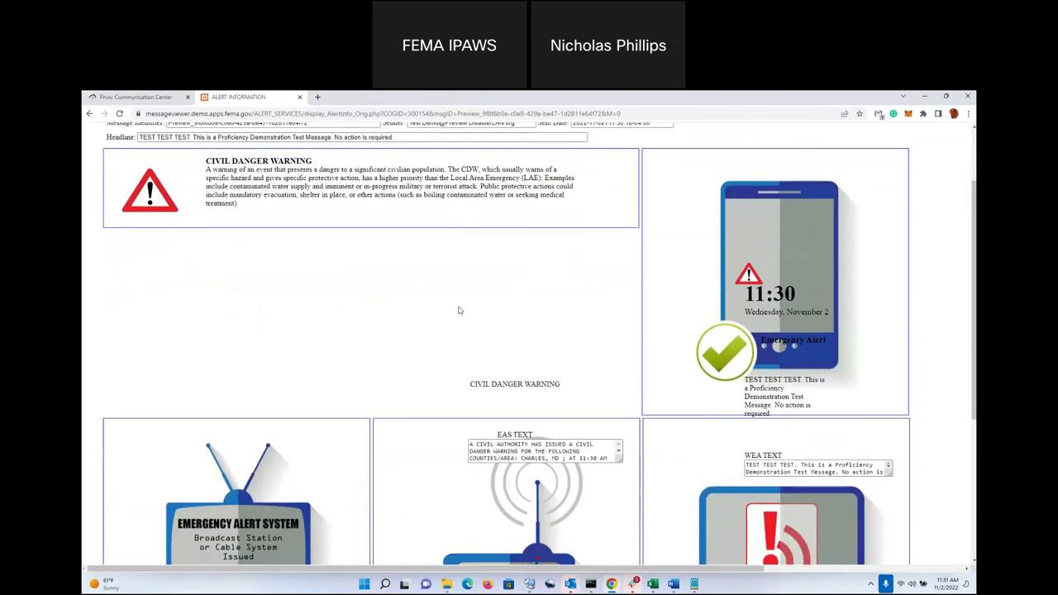
{"action": "scroll", "coordinate": [471, 297], "scroll_direction": "down", "scroll_amount": 2}
{"action": "scroll", "coordinate": [450, 305], "scroll_direction": "up", "scroll_amount": 4}
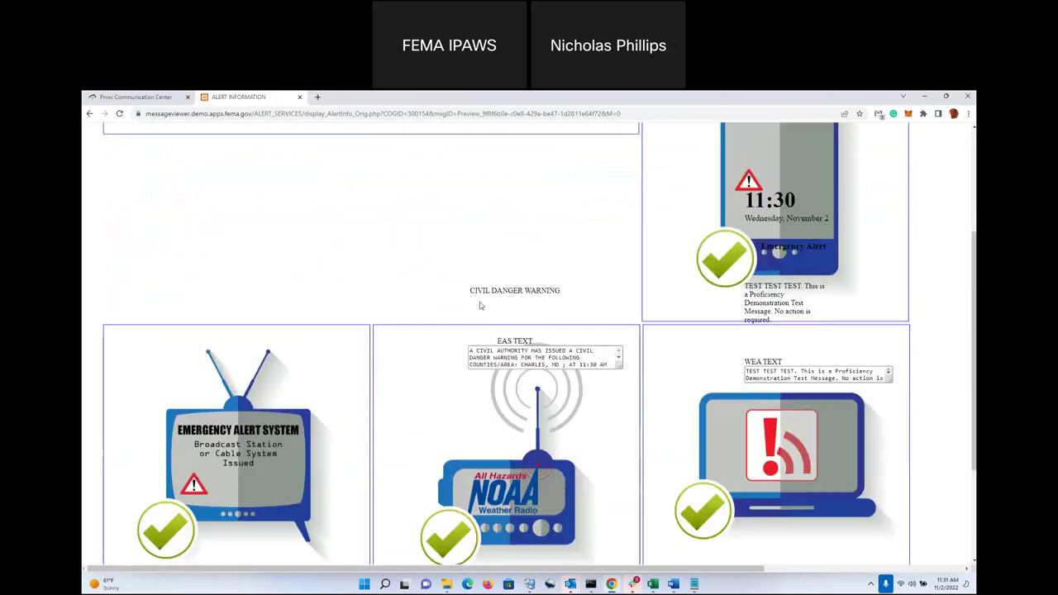
{"action": "scroll", "coordinate": [456, 306], "scroll_direction": "up", "scroll_amount": 2}
{"action": "scroll", "coordinate": [537, 327], "scroll_direction": "down", "scroll_amount": 1}
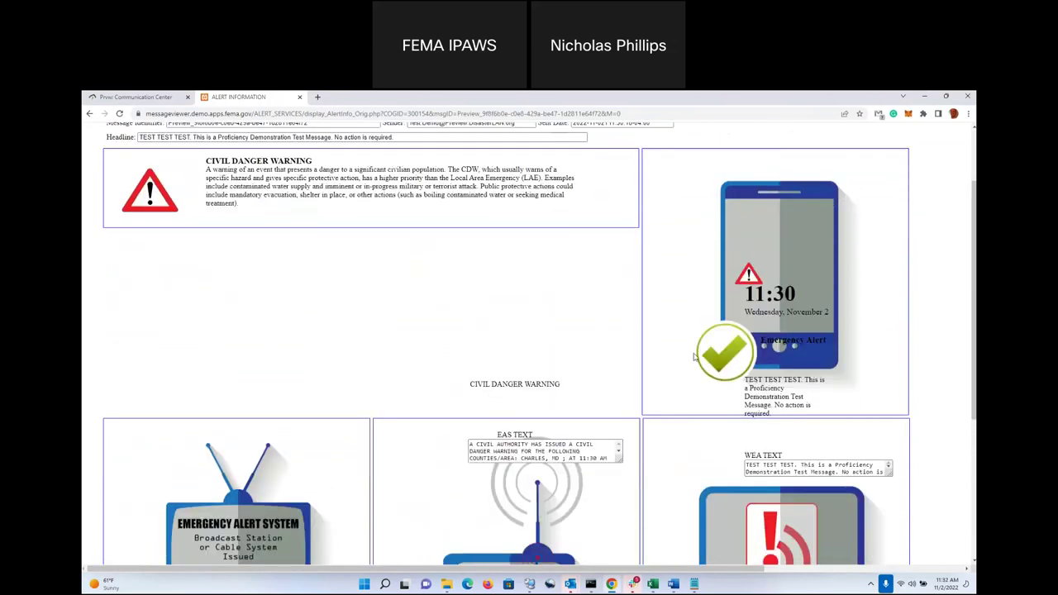
{"action": "scroll", "coordinate": [526, 323], "scroll_direction": "down", "scroll_amount": 3}
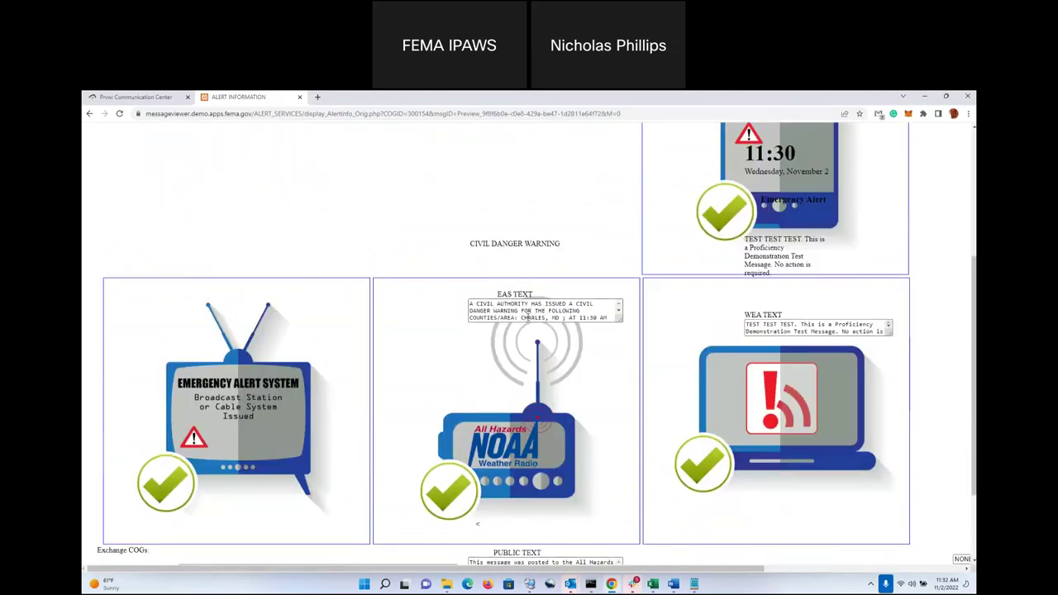
{"action": "scroll", "coordinate": [487, 337], "scroll_direction": "down", "scroll_amount": 2}
{"action": "scroll", "coordinate": [488, 337], "scroll_direction": "down", "scroll_amount": 1}
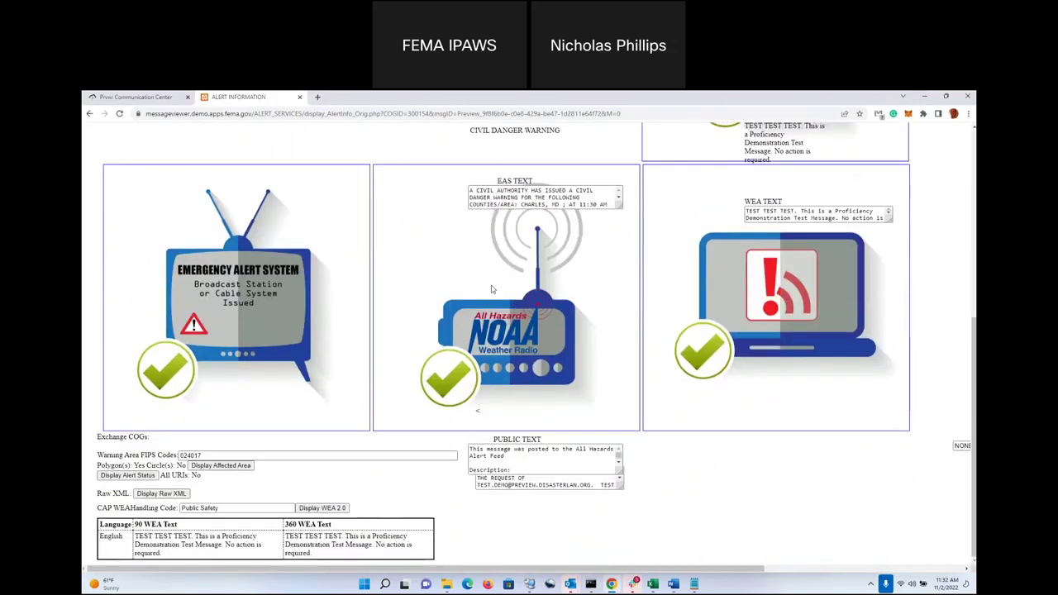